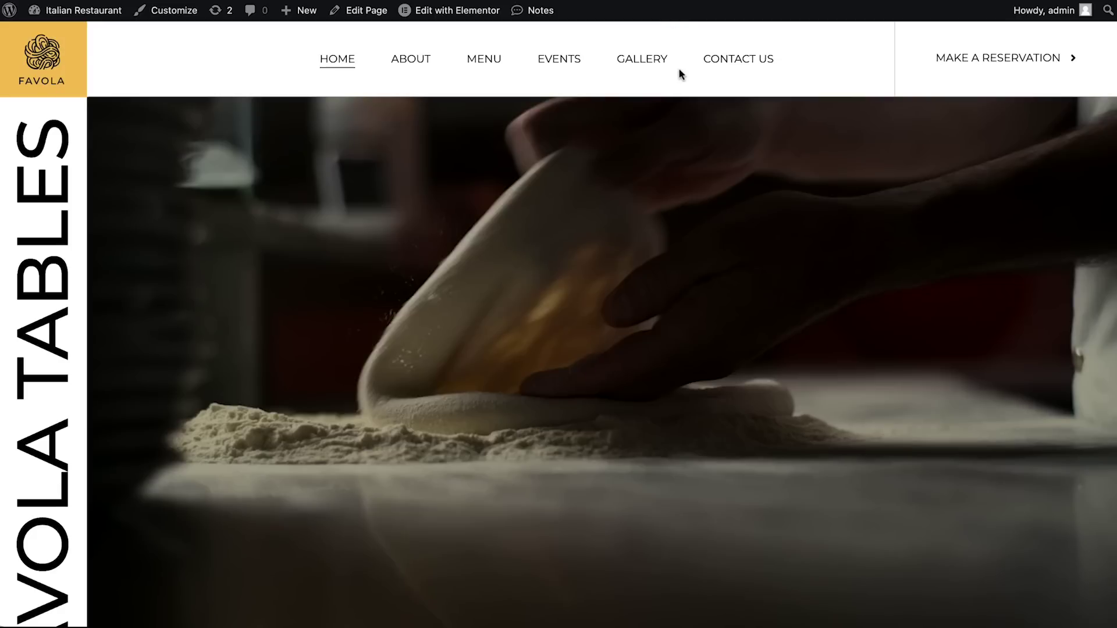
Scroll the Home page to find the empty 100 vh hero container beside FAVOLA TABLES.
{"action": "scroll", "coordinate": [681, 72], "scroll_direction": "down", "scroll_amount": 2}
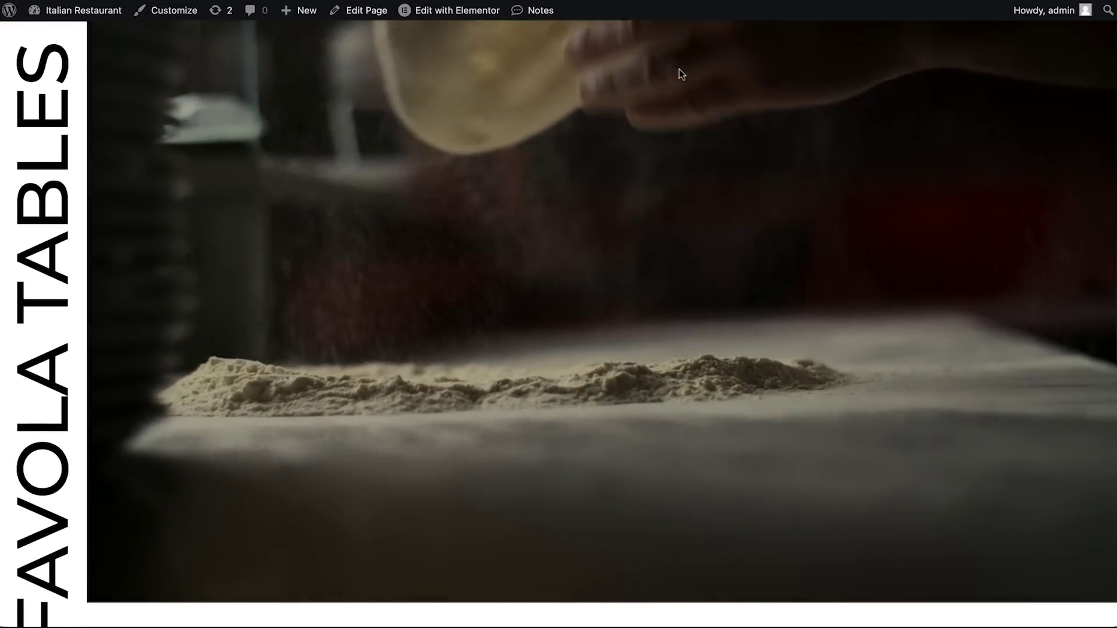
{"action": "scroll", "coordinate": [679, 69], "scroll_direction": "down", "scroll_amount": 15}
{"action": "scroll", "coordinate": [681, 76], "scroll_direction": "down", "scroll_amount": 15}
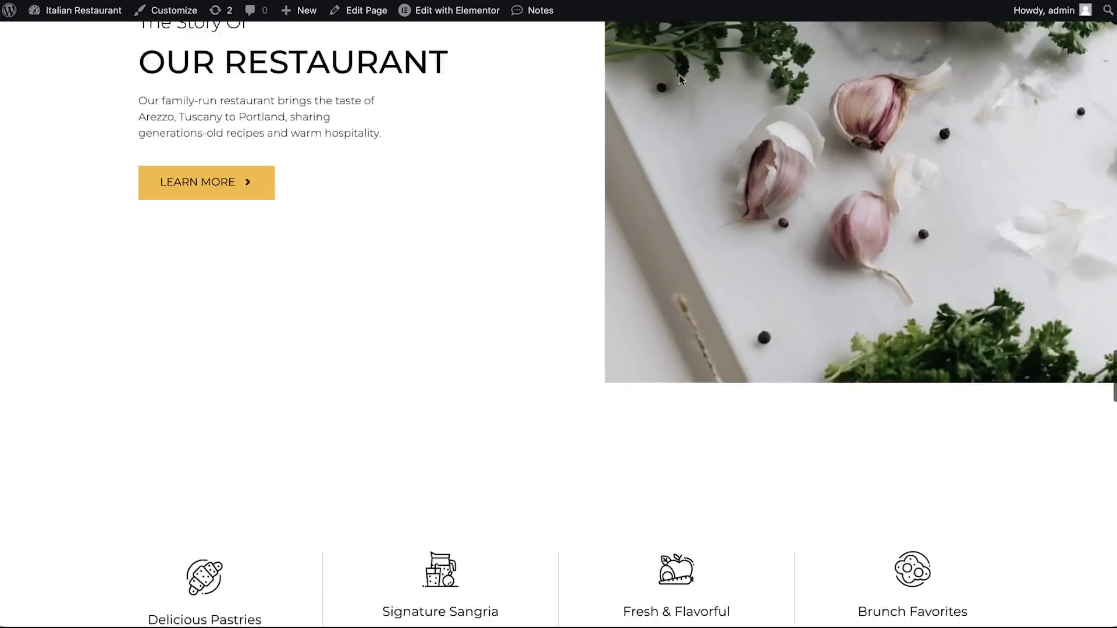
{"action": "scroll", "coordinate": [700, 214], "scroll_direction": "down", "scroll_amount": 15}
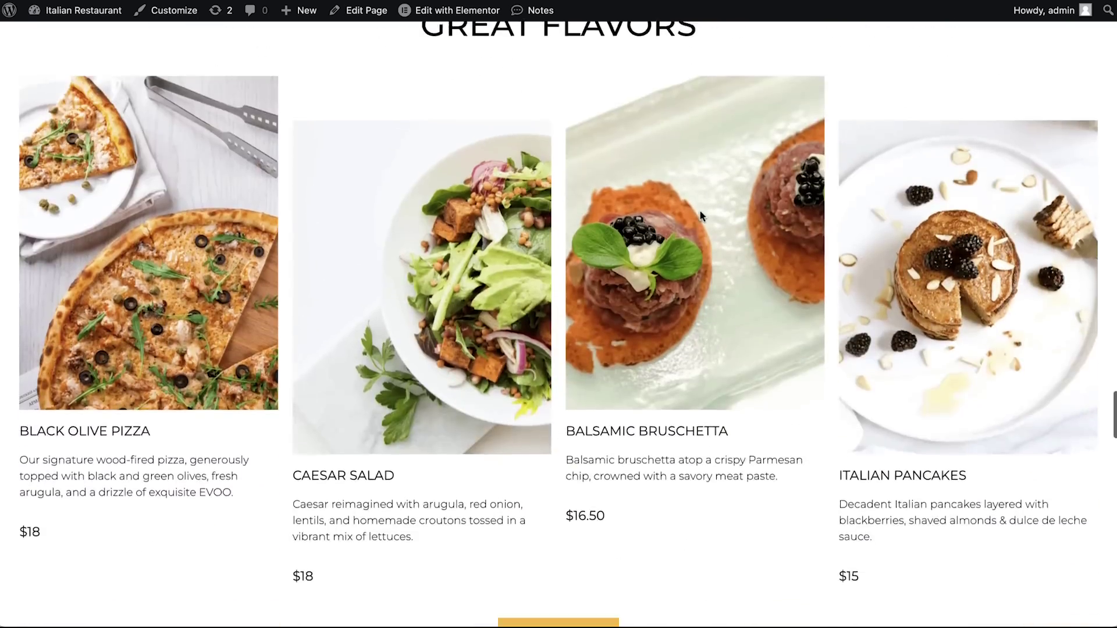
{"action": "scroll", "coordinate": [700, 216], "scroll_direction": "down", "scroll_amount": 15}
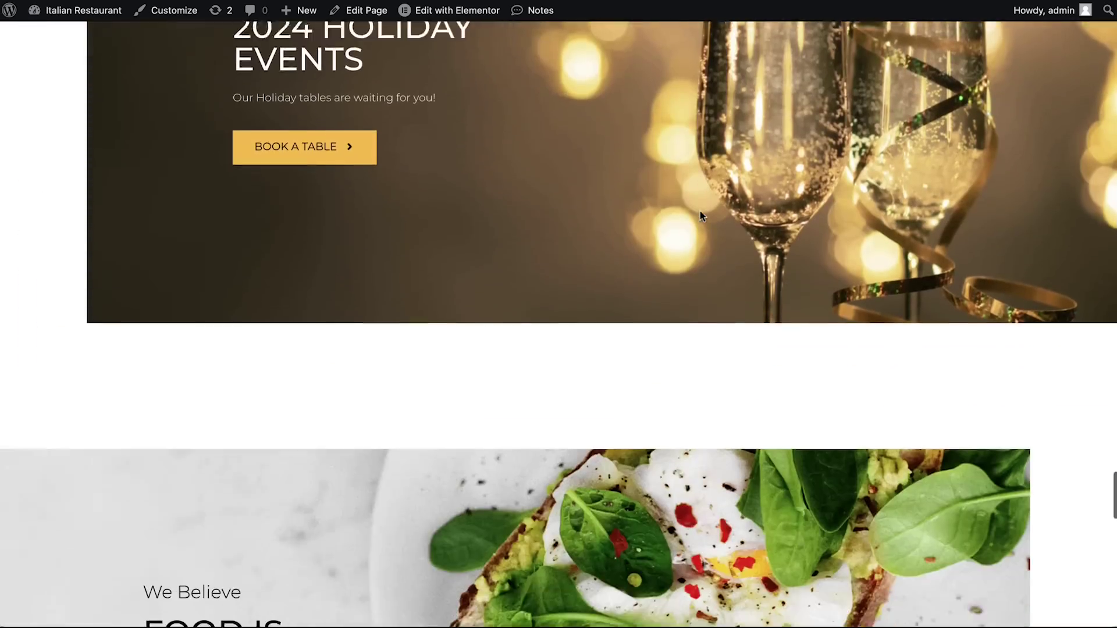
{"action": "scroll", "coordinate": [682, 80], "scroll_direction": "down", "scroll_amount": 5}
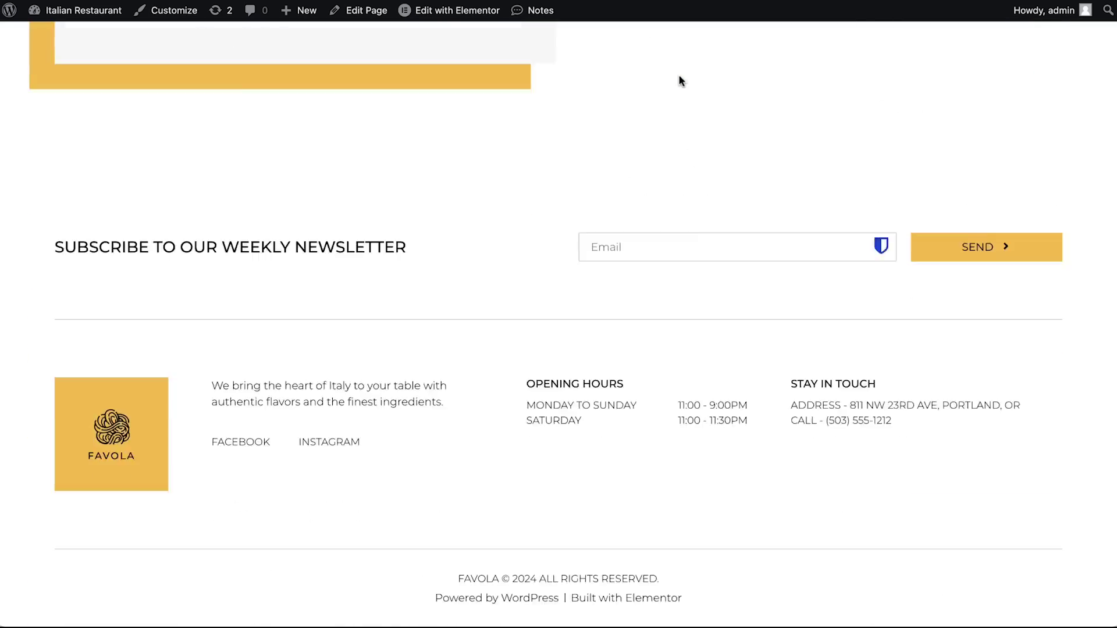
{"action": "scroll", "coordinate": [681, 79], "scroll_direction": "up", "scroll_amount": 20}
{"action": "scroll", "coordinate": [680, 79], "scroll_direction": "up", "scroll_amount": 12}
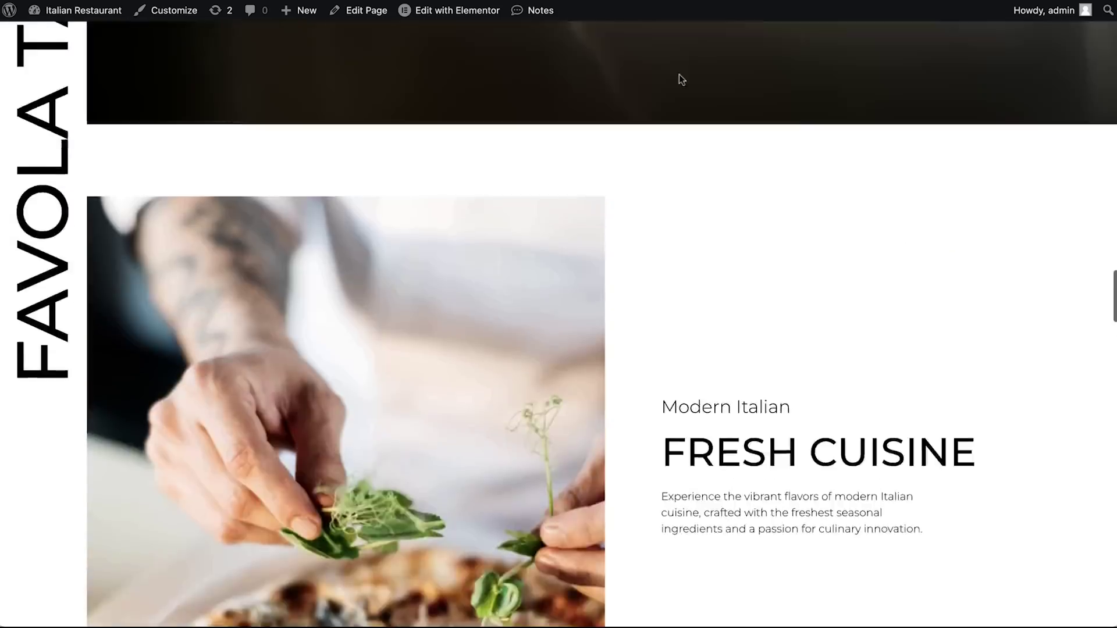
{"action": "scroll", "coordinate": [679, 76], "scroll_direction": "down", "scroll_amount": 4}
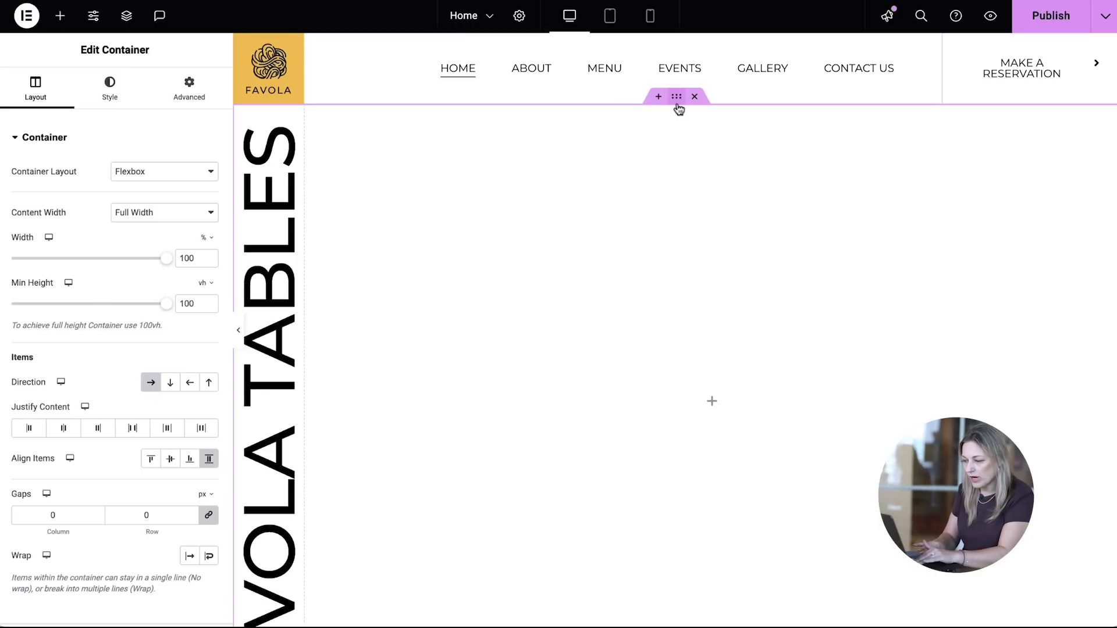
Search for 'video' and drag the Video widget into the empty hero container.
{"action": "left_click", "coordinate": [61, 17]}
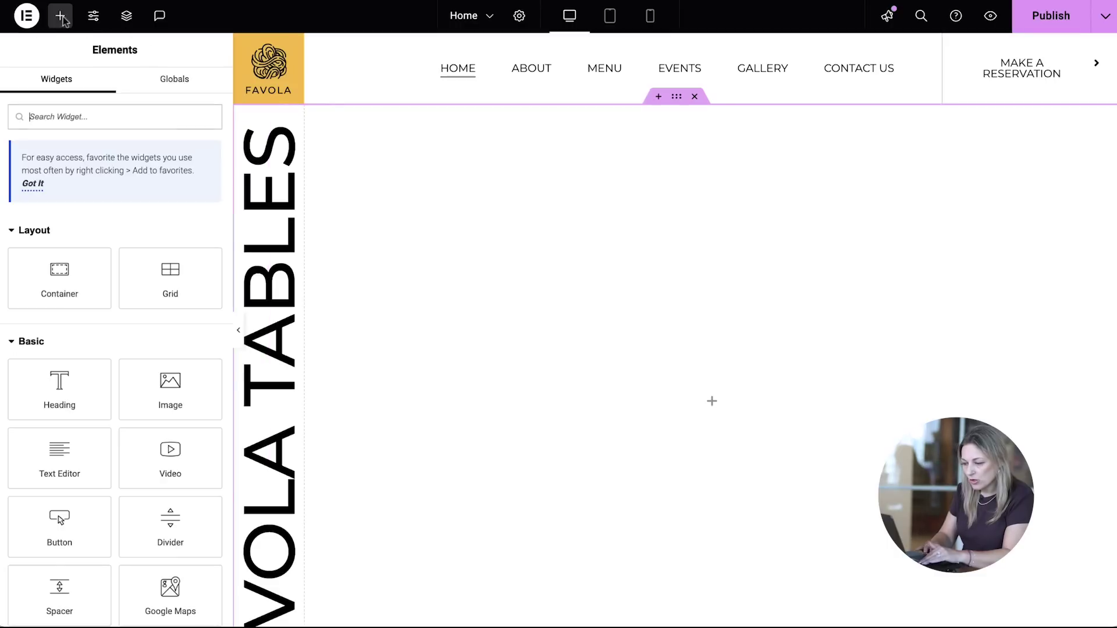
{"action": "left_click", "coordinate": [72, 119]}
{"action": "type", "text": "video"}
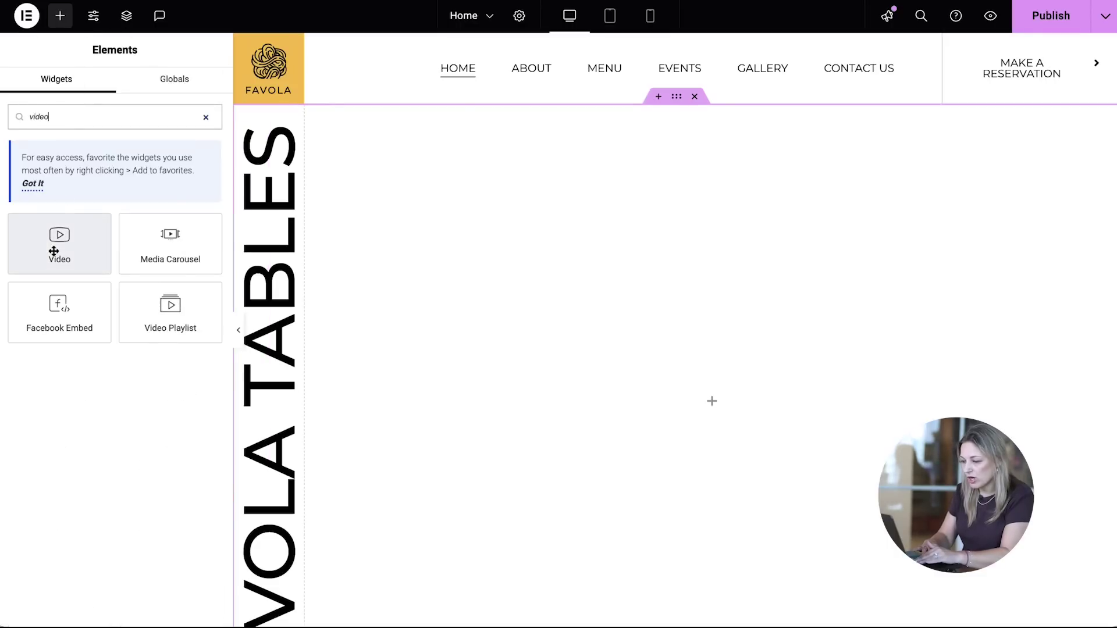
{"action": "left_click_drag", "start_coordinate": [62, 254], "coordinate": [610, 309]}
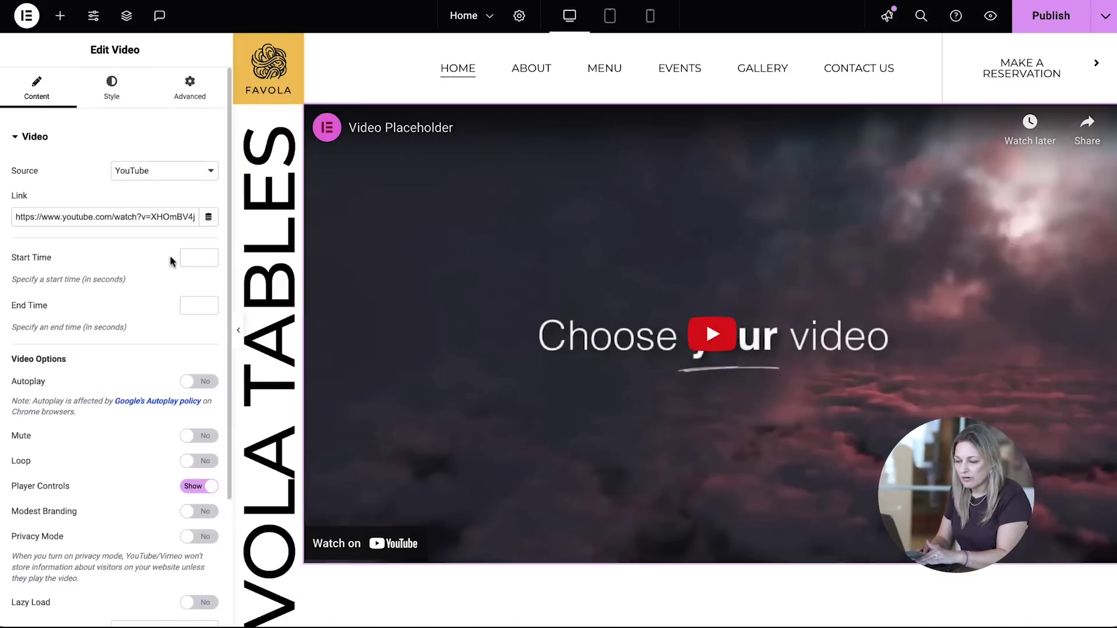
Hide the video's player controls and switch its source to Self Hosted.
{"action": "scroll", "coordinate": [171, 259], "scroll_direction": "down", "scroll_amount": 3}
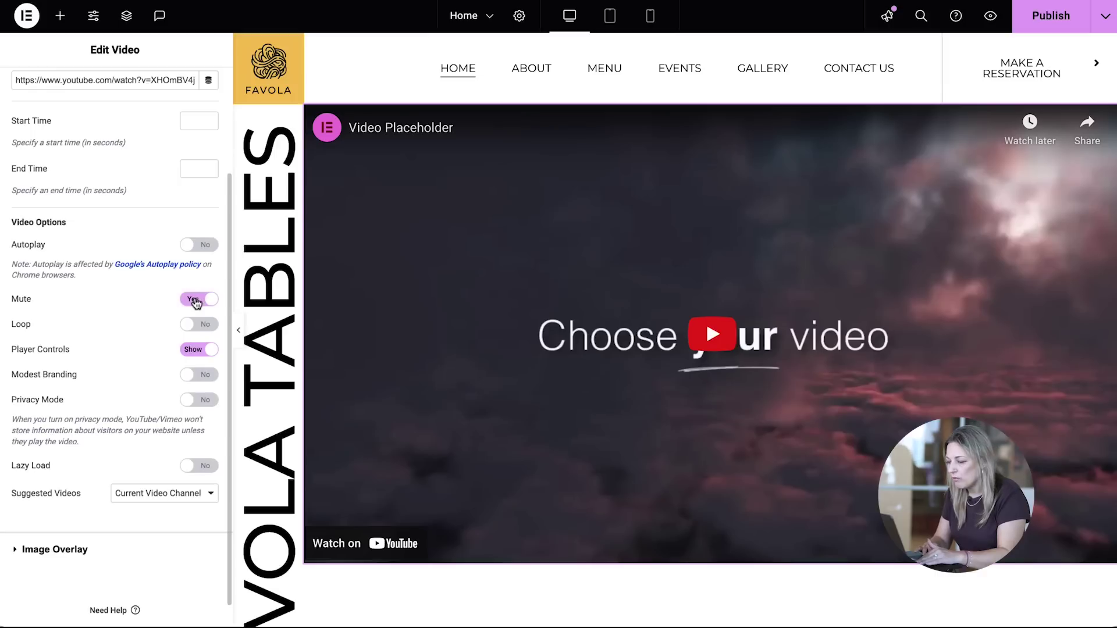
{"action": "left_click", "coordinate": [195, 352]}
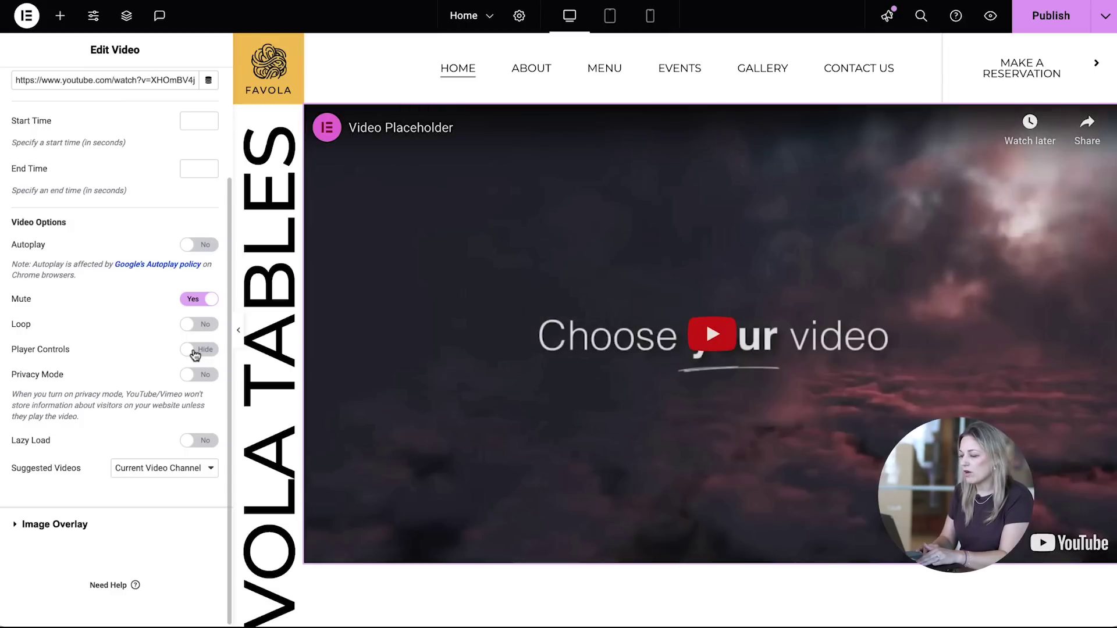
{"action": "scroll", "coordinate": [182, 410], "scroll_direction": "up", "scroll_amount": 5}
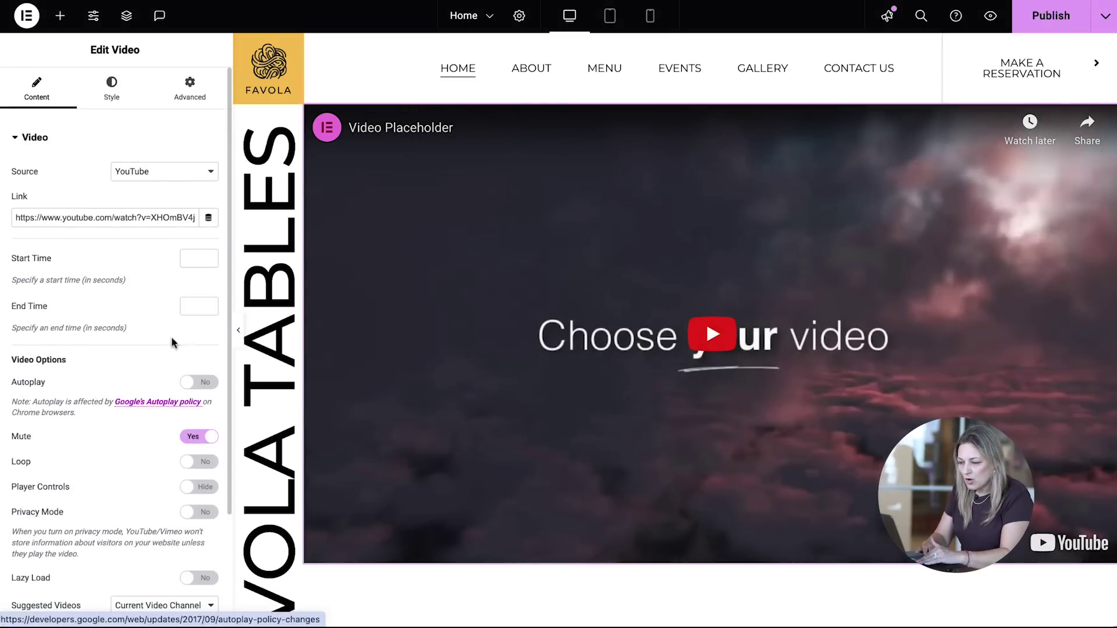
{"action": "left_click", "coordinate": [168, 172]}
{"action": "left_click", "coordinate": [164, 238]}
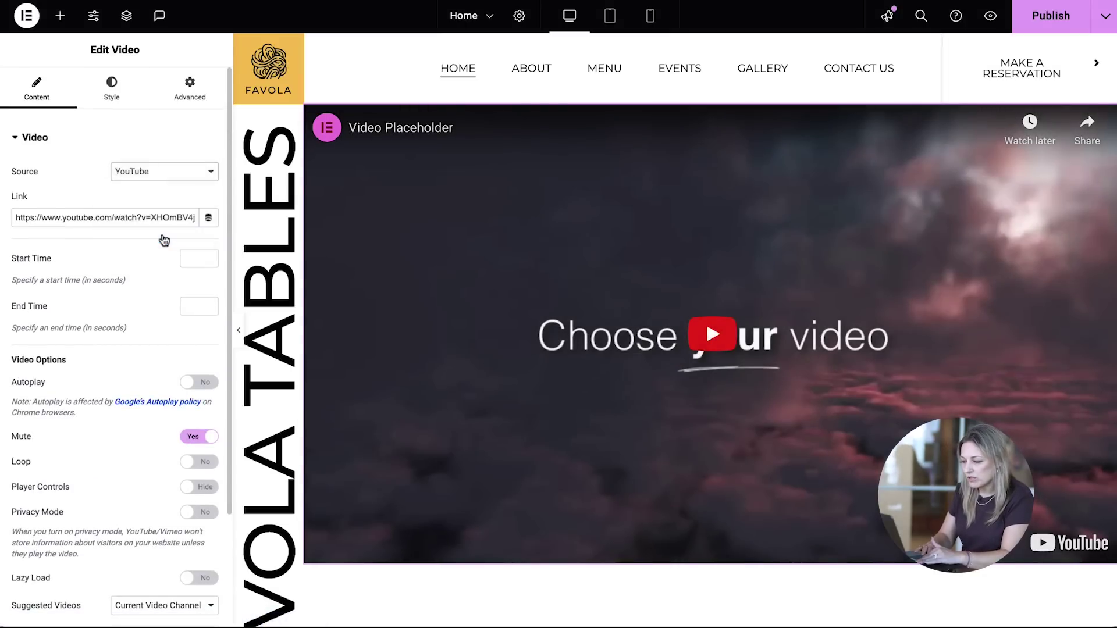
Load doughvideo.mp4 from the Media Library into the video and keep Preload on Metadata.
{"action": "left_click", "coordinate": [112, 289]}
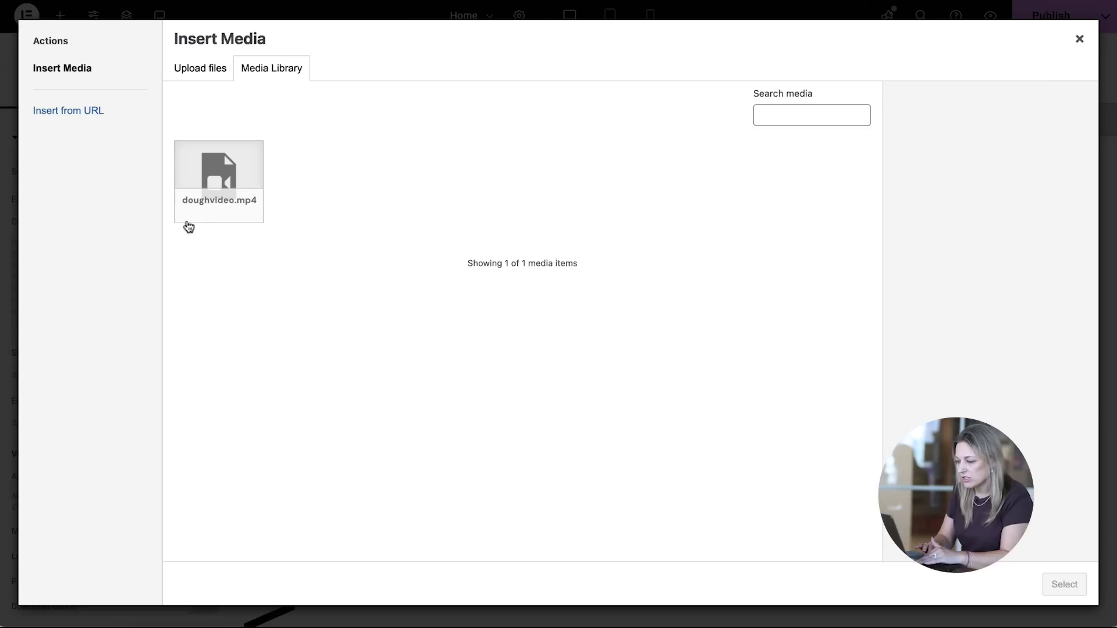
{"action": "left_click", "coordinate": [213, 187]}
{"action": "left_click", "coordinate": [1065, 586]}
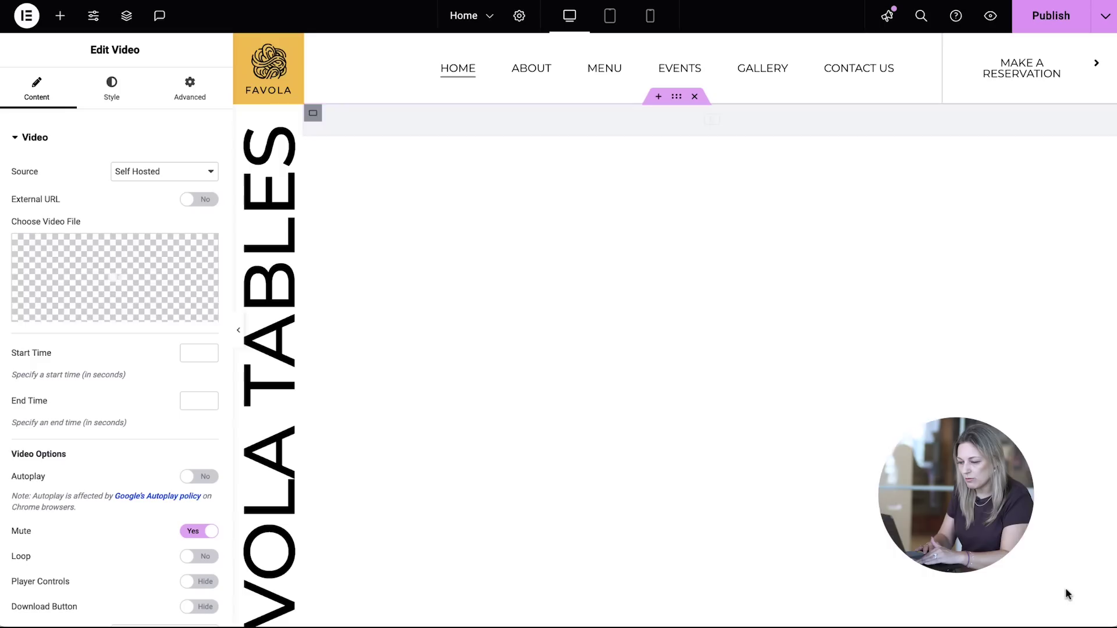
{"action": "scroll", "coordinate": [127, 416], "scroll_direction": "down", "scroll_amount": 4}
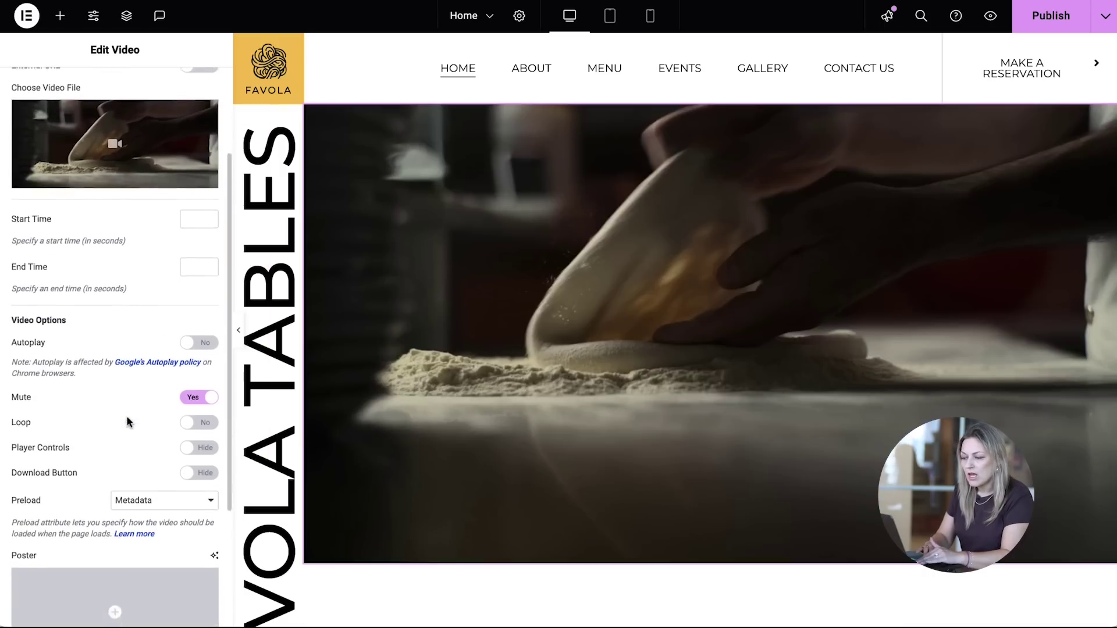
{"action": "left_click", "coordinate": [149, 406]}
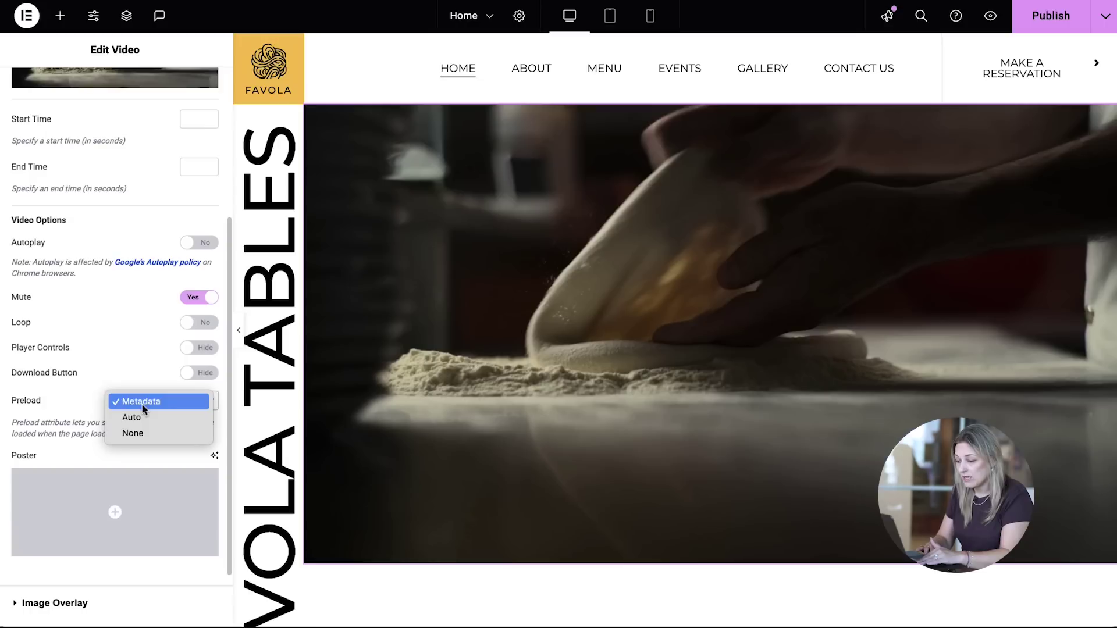
{"action": "left_click", "coordinate": [142, 402]}
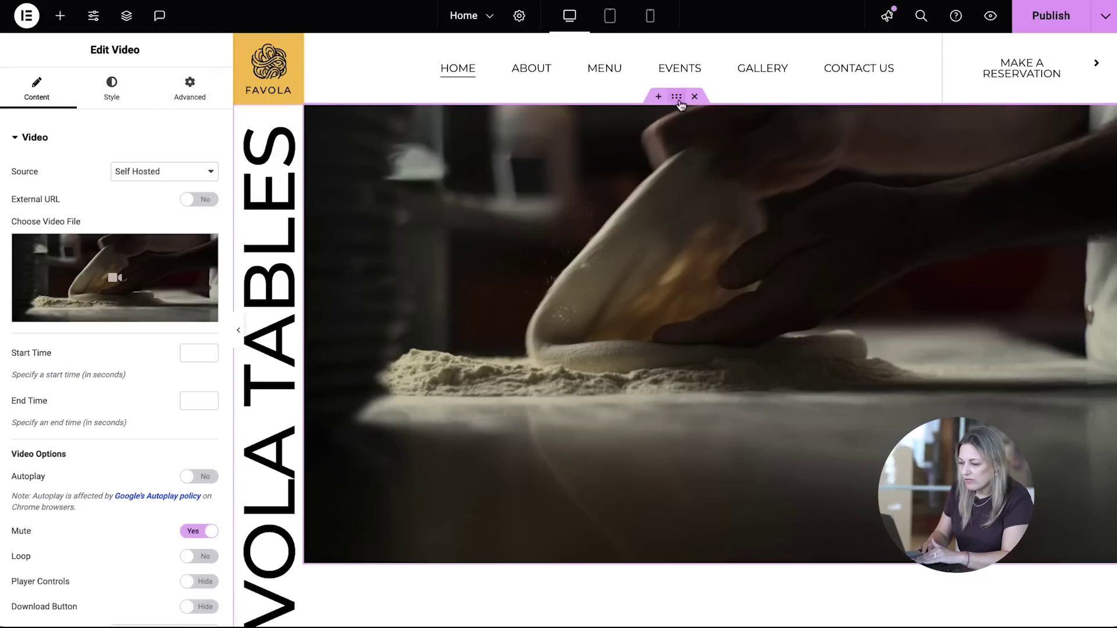
Make the dough video widget sticky to the top under Advanced > Motion Effects.
{"action": "left_click", "coordinate": [680, 102]}
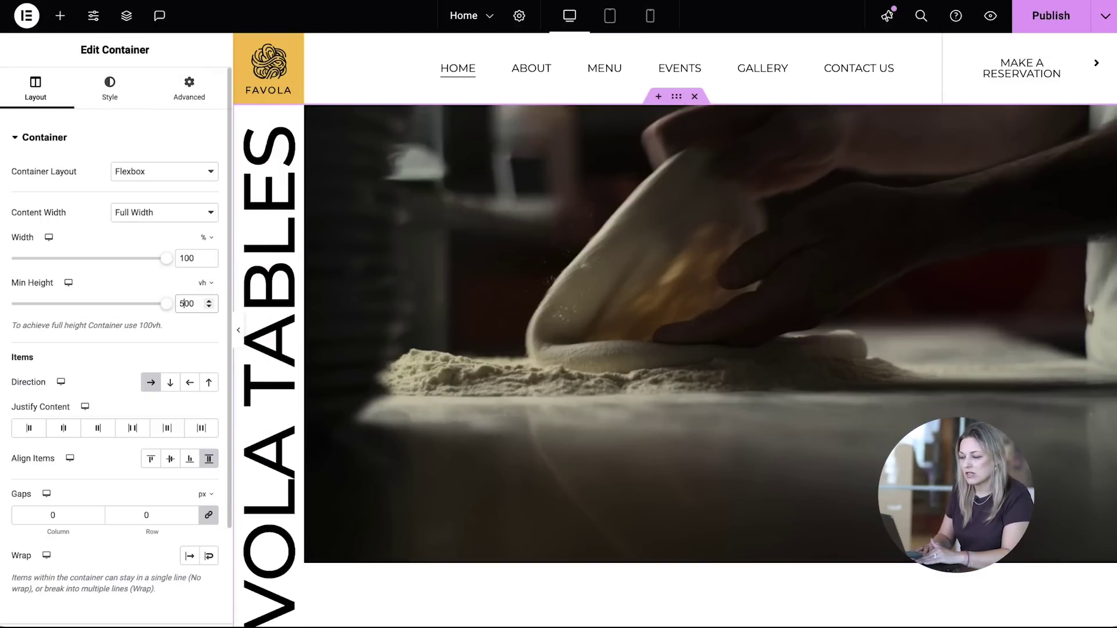
{"action": "left_click", "coordinate": [1110, 120]}
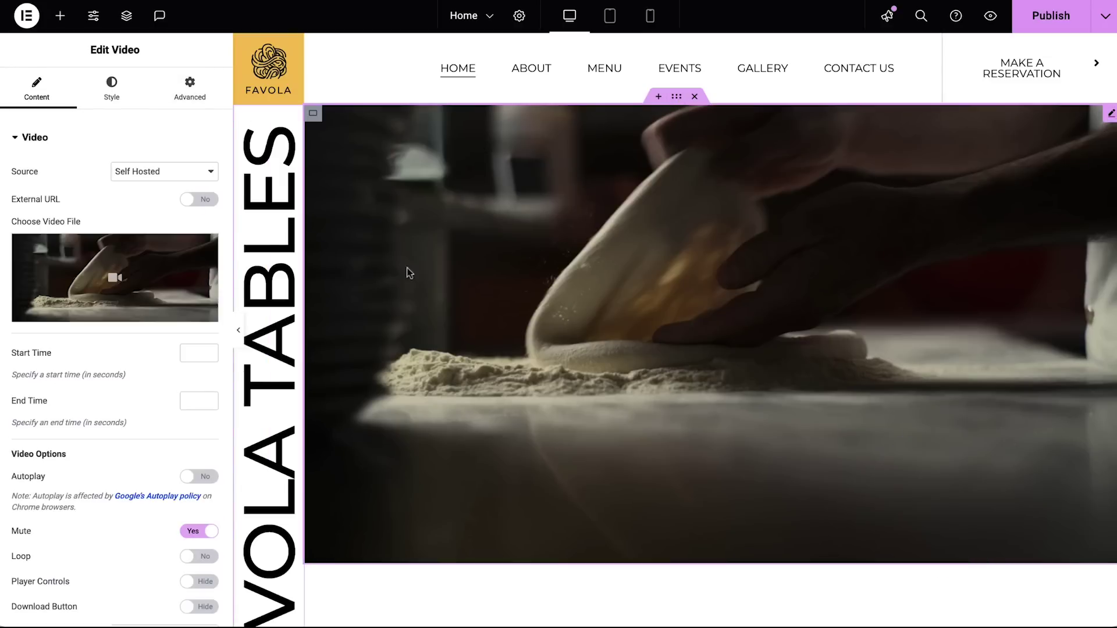
{"action": "left_click", "coordinate": [198, 105]}
{"action": "scroll", "coordinate": [147, 349], "scroll_direction": "down", "scroll_amount": 3}
{"action": "scroll", "coordinate": [146, 366], "scroll_direction": "down", "scroll_amount": 5}
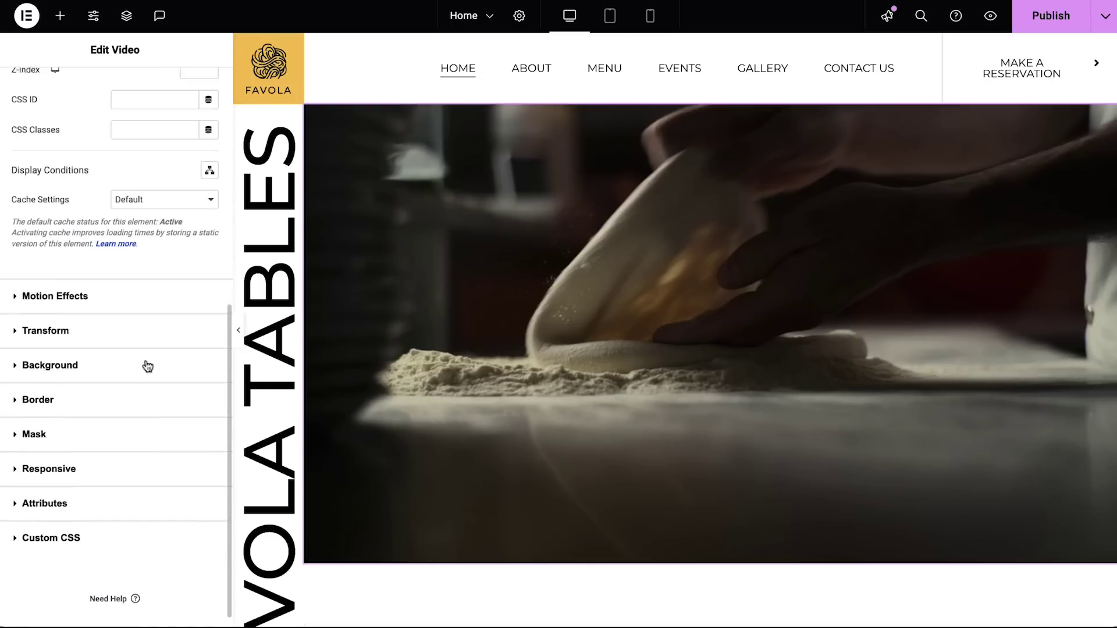
{"action": "left_click", "coordinate": [137, 279]}
{"action": "left_click", "coordinate": [177, 288]}
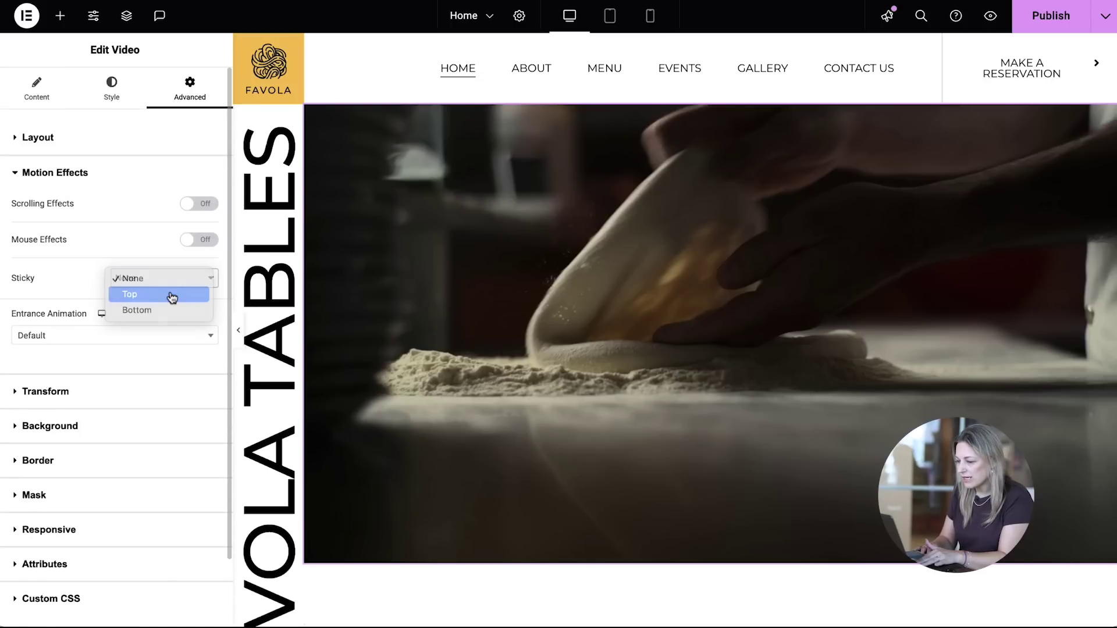
{"action": "left_click", "coordinate": [170, 294]}
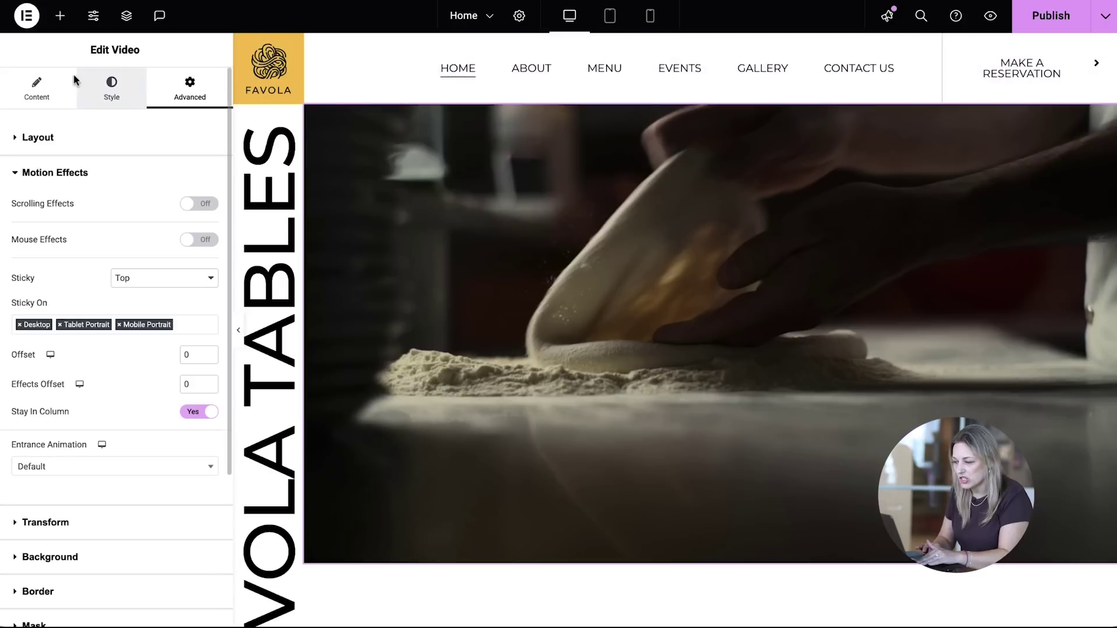
{"action": "left_click", "coordinate": [60, 23]}
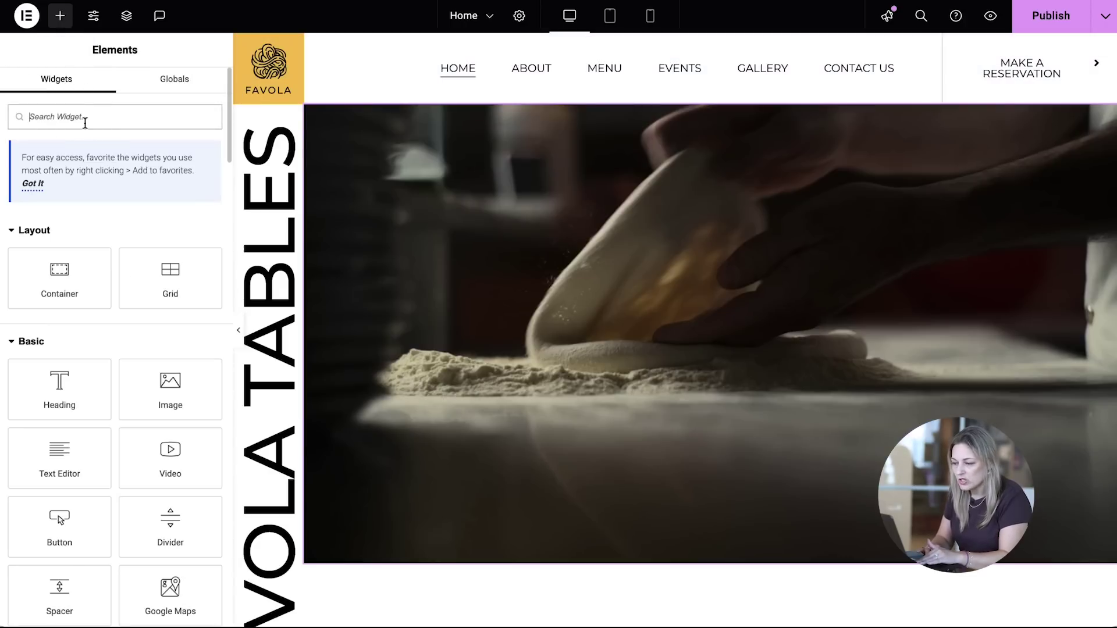
Add an HTML widget below the video and prompt the AI to load GSAP and ScrollTrigger.
{"action": "type", "text": "html"}
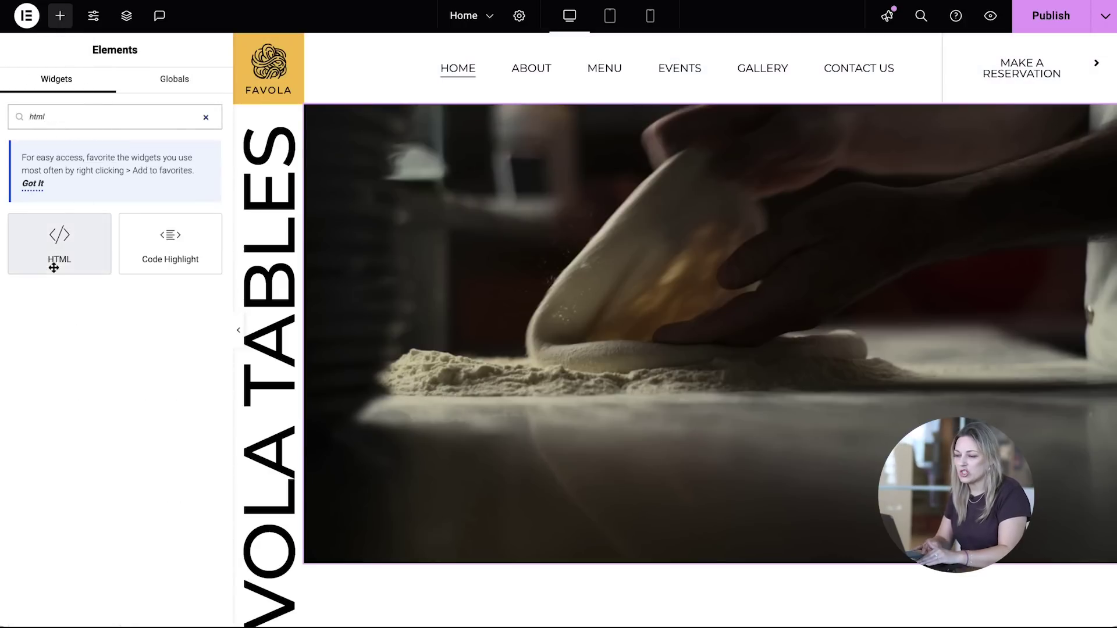
{"action": "left_click_drag", "start_coordinate": [50, 264], "coordinate": [526, 494]}
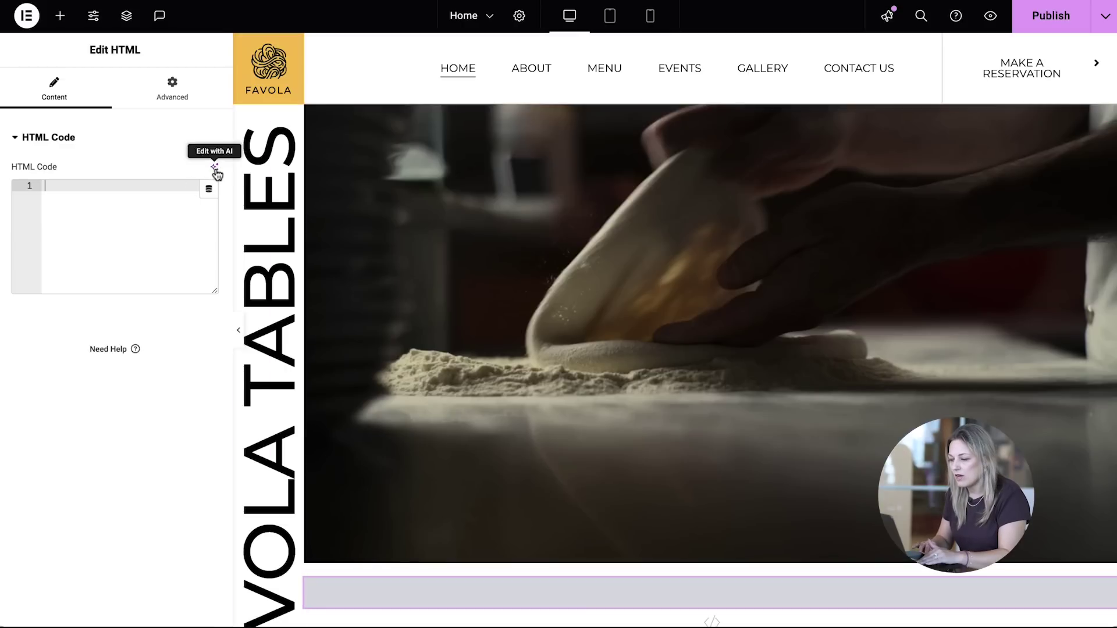
{"action": "left_click", "coordinate": [214, 170]}
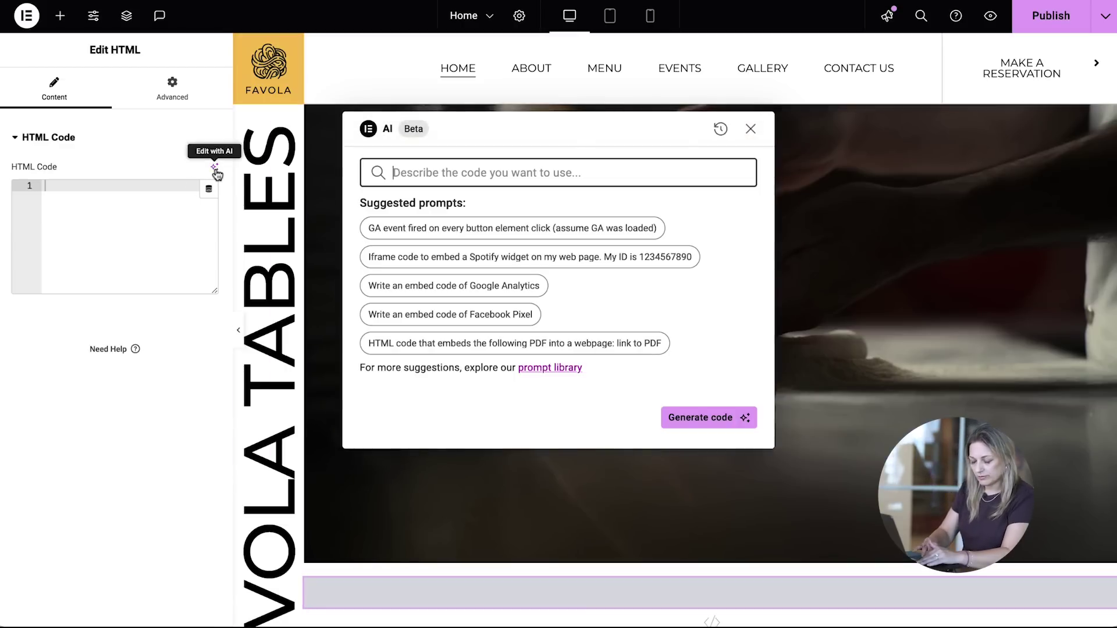
{"action": "type", "text": "load the GSAP libra"}
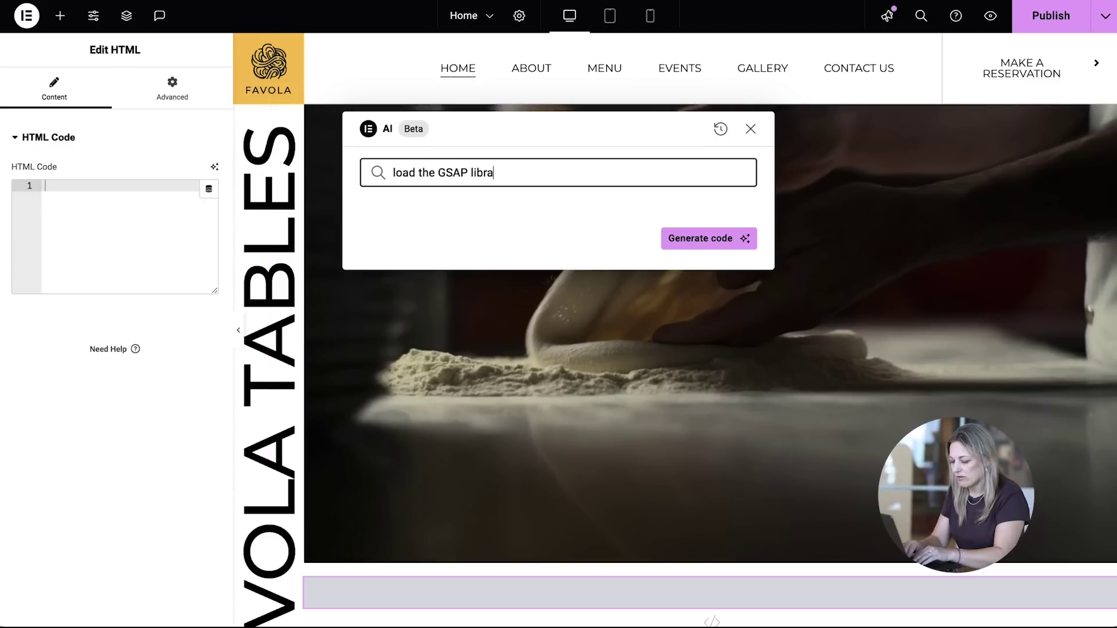
{"action": "type", "text": "ry and ScrollTr"}
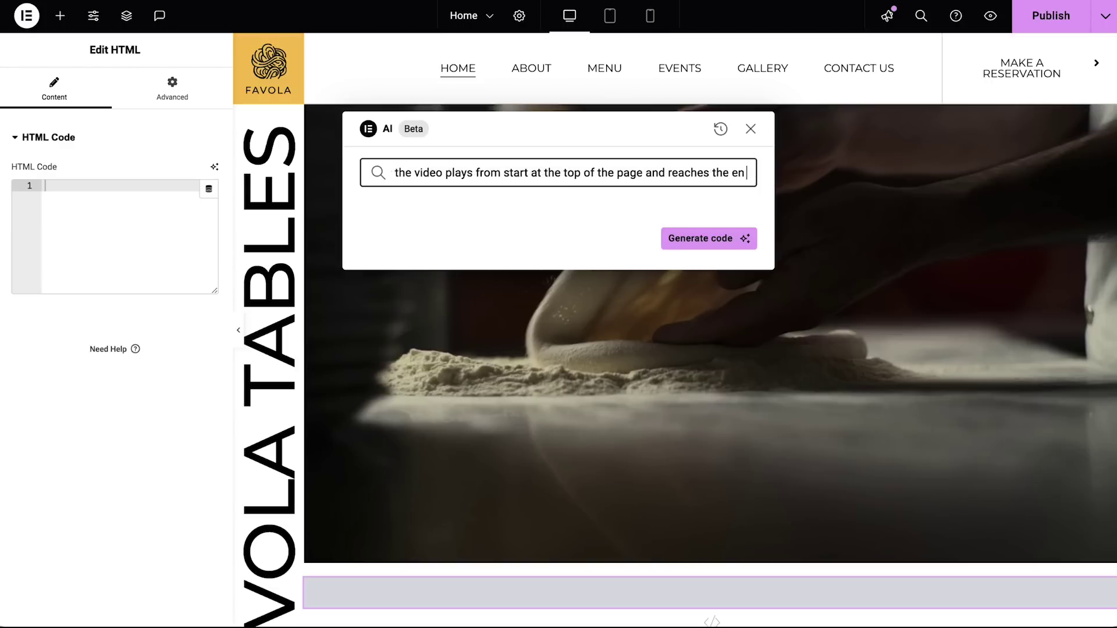
Generate the scroll-controlled video code and insert it into the HTML widget.
{"action": "left_click", "coordinate": [728, 243]}
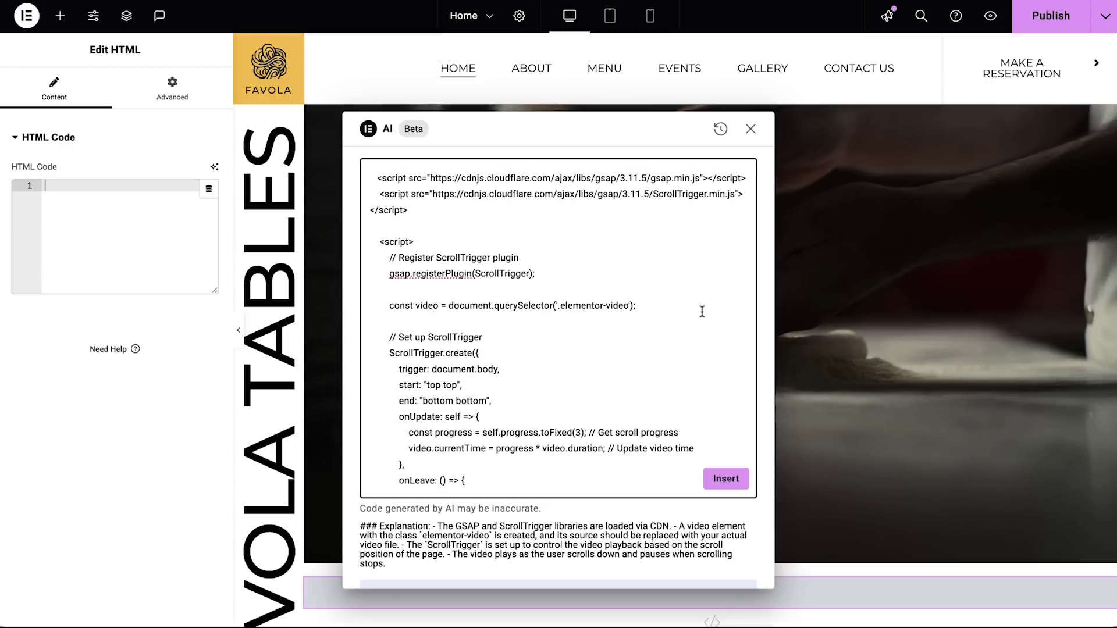
{"action": "scroll", "coordinate": [702, 312], "scroll_direction": "down", "scroll_amount": 5}
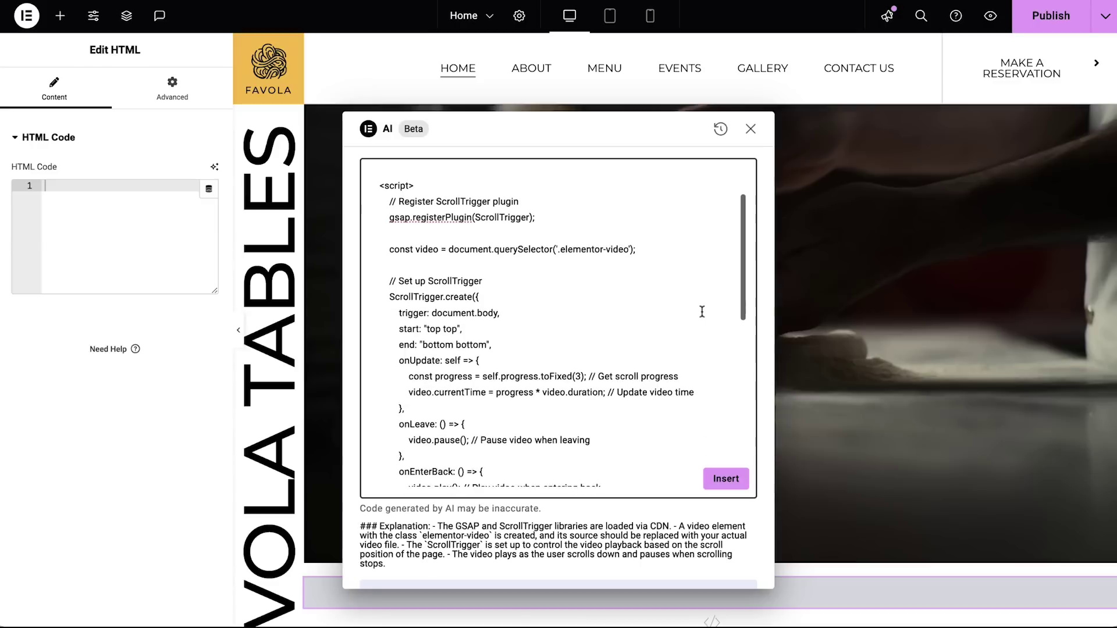
{"action": "scroll", "coordinate": [701, 312], "scroll_direction": "down", "scroll_amount": 5}
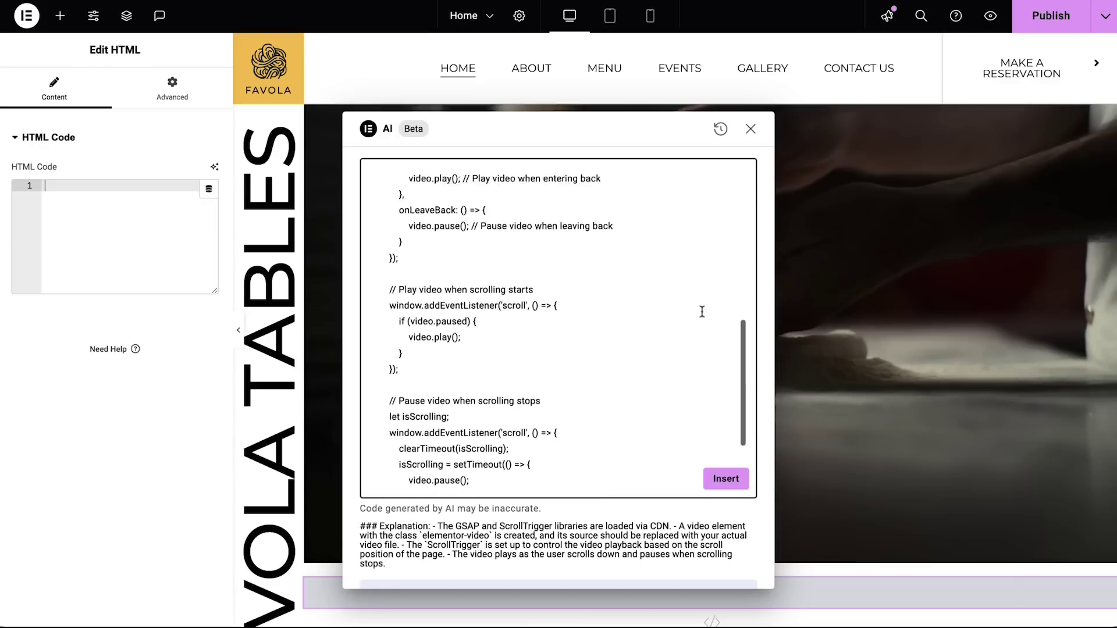
{"action": "left_click", "coordinate": [726, 479]}
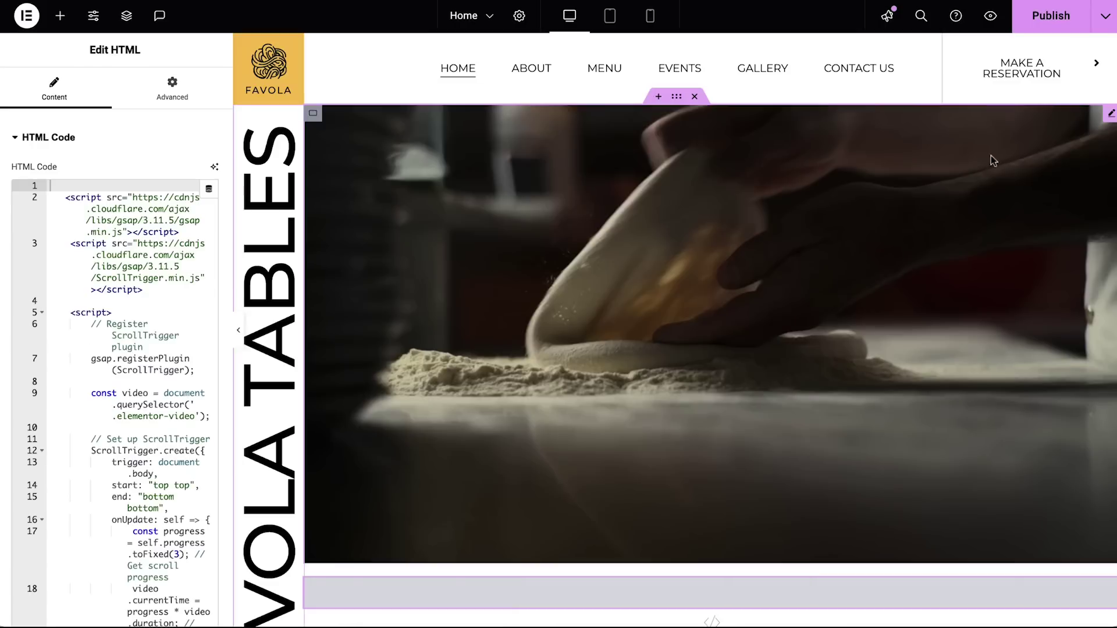
Publish the home page and scroll the live page to watch the dough video play.
{"action": "left_click", "coordinate": [1040, 32]}
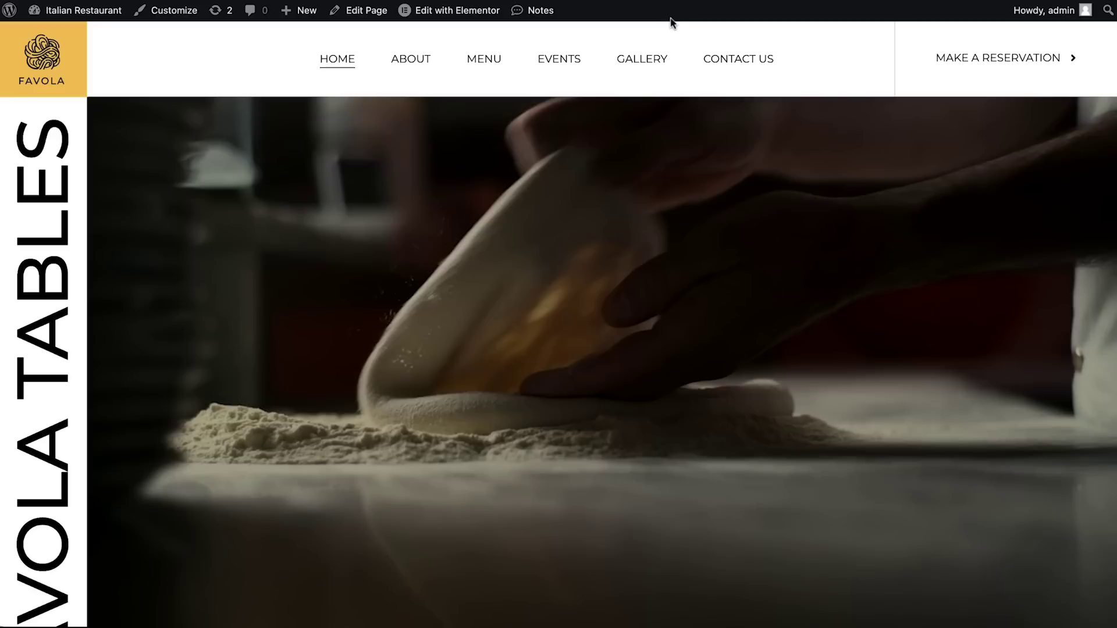
{"action": "scroll", "coordinate": [681, 73], "scroll_direction": "down", "scroll_amount": 2}
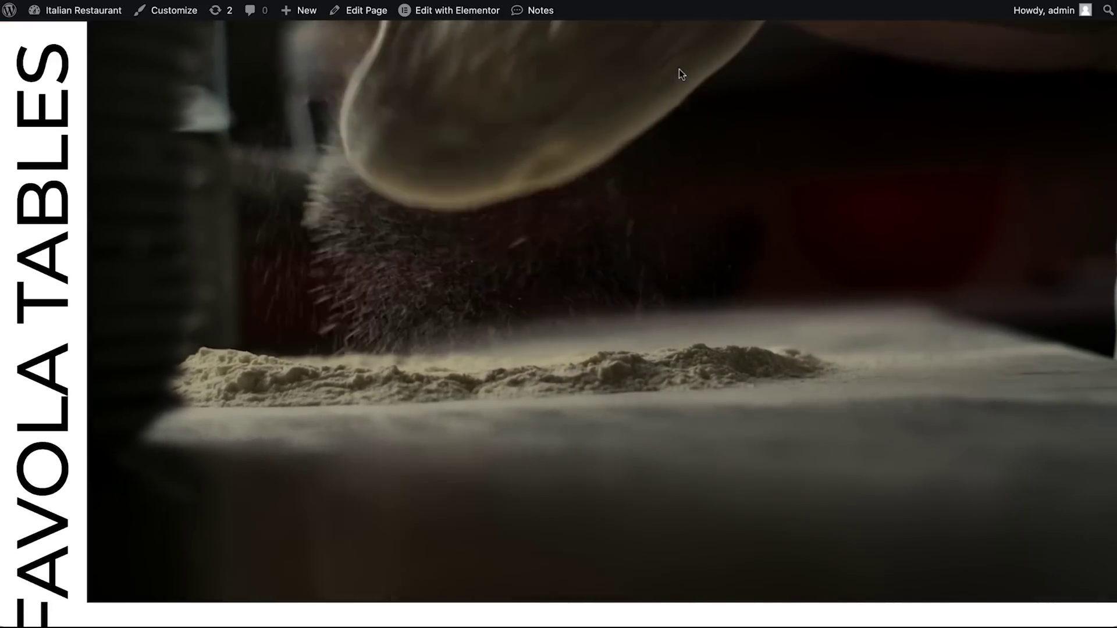
{"action": "scroll", "coordinate": [679, 69], "scroll_direction": "down", "scroll_amount": 15}
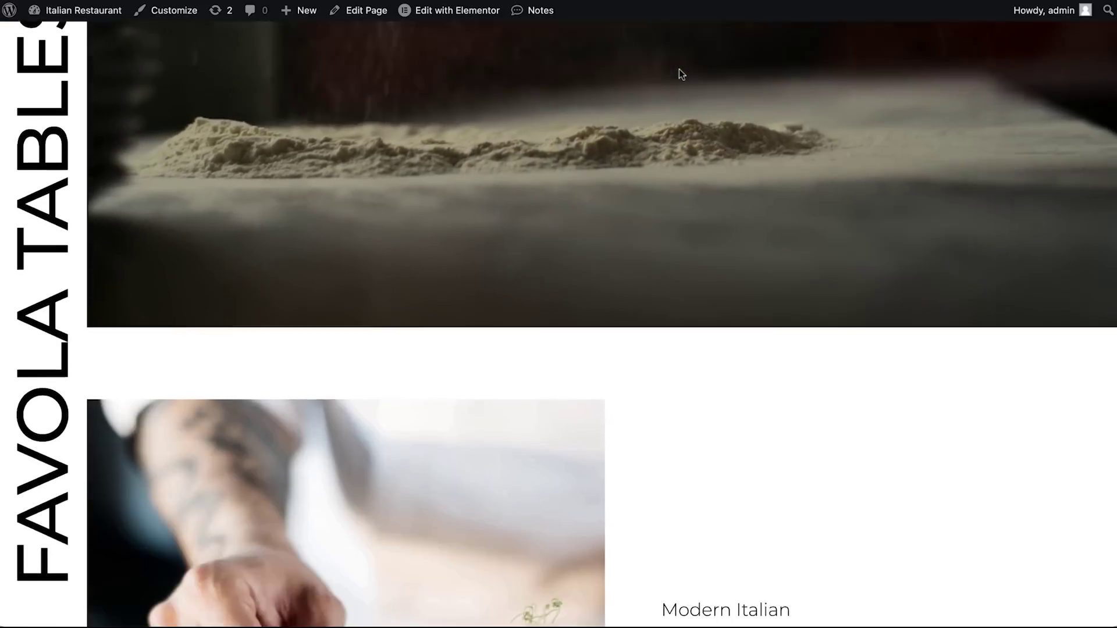
{"action": "scroll", "coordinate": [681, 75], "scroll_direction": "up", "scroll_amount": 15}
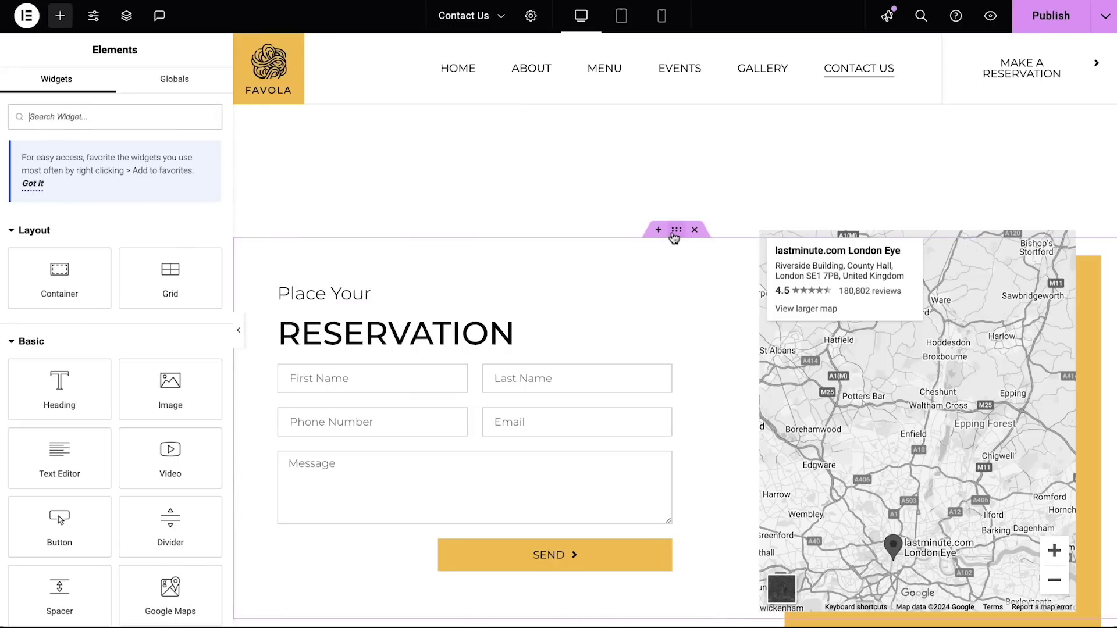
Add a full-width Flexbox column container above the reservation section.
{"action": "left_click", "coordinate": [674, 234]}
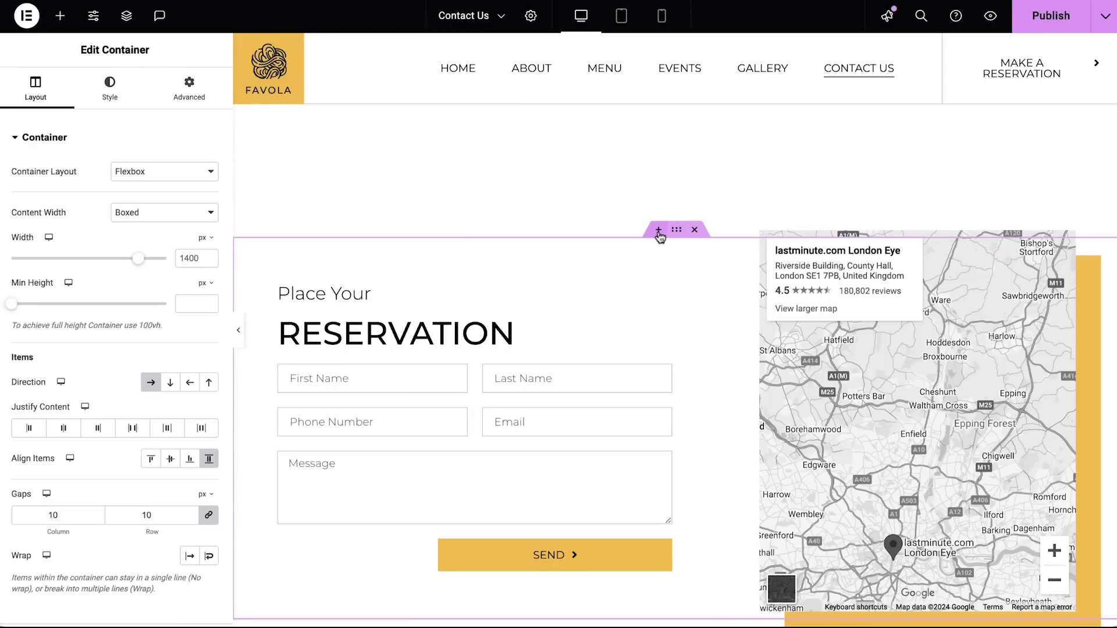
{"action": "left_click", "coordinate": [659, 232]}
{"action": "left_click", "coordinate": [642, 173]}
{"action": "left_click", "coordinate": [620, 207]}
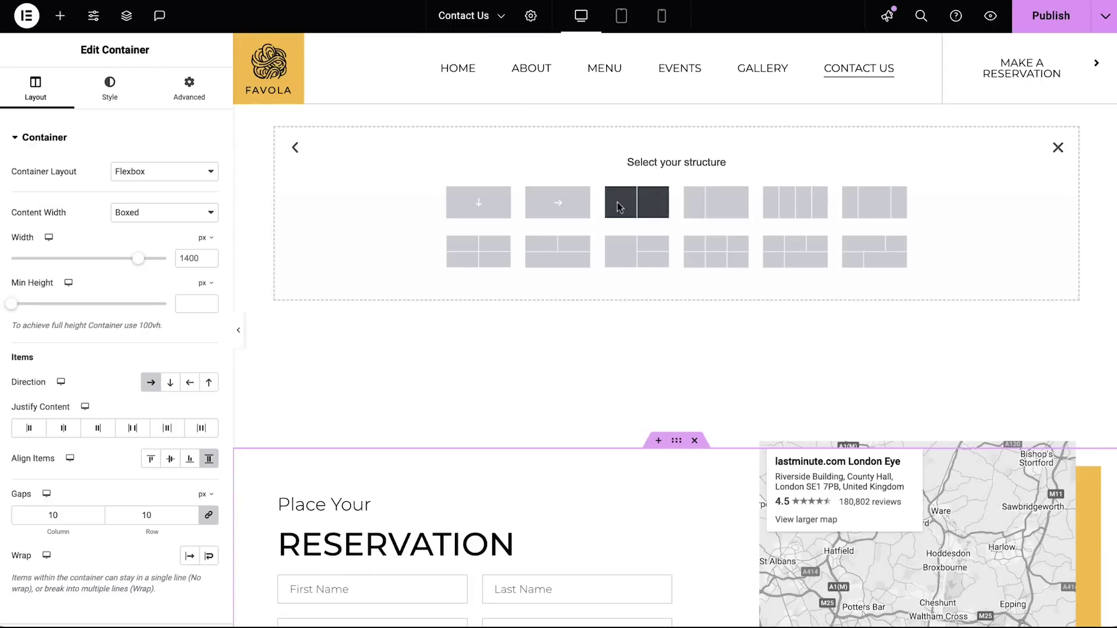
{"action": "left_click", "coordinate": [479, 202]}
{"action": "left_click", "coordinate": [166, 213]}
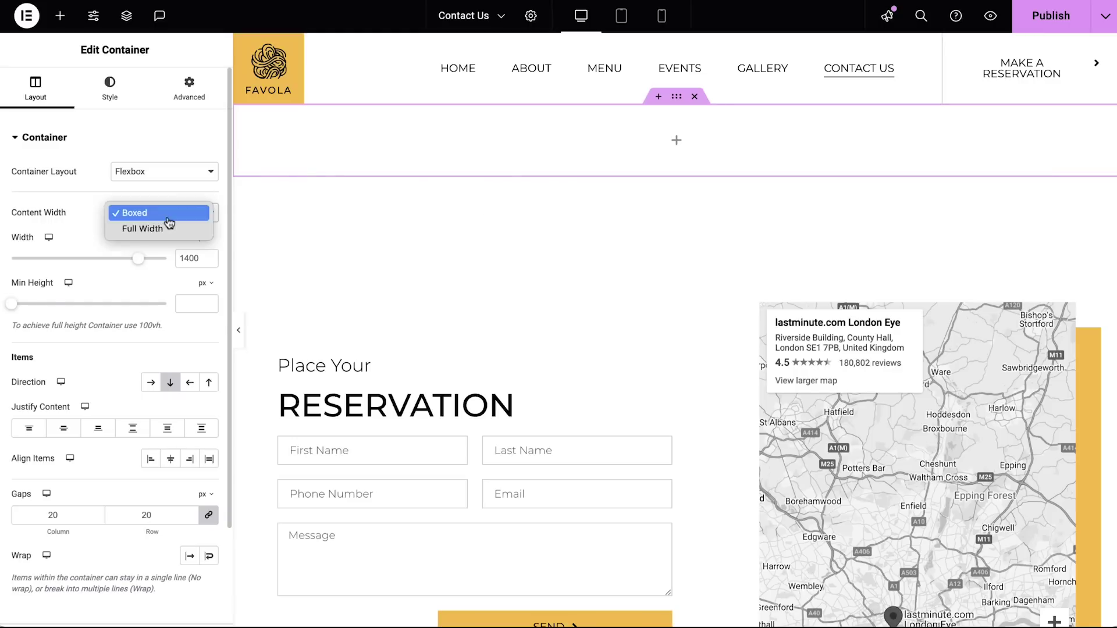
{"action": "left_click", "coordinate": [168, 229]}
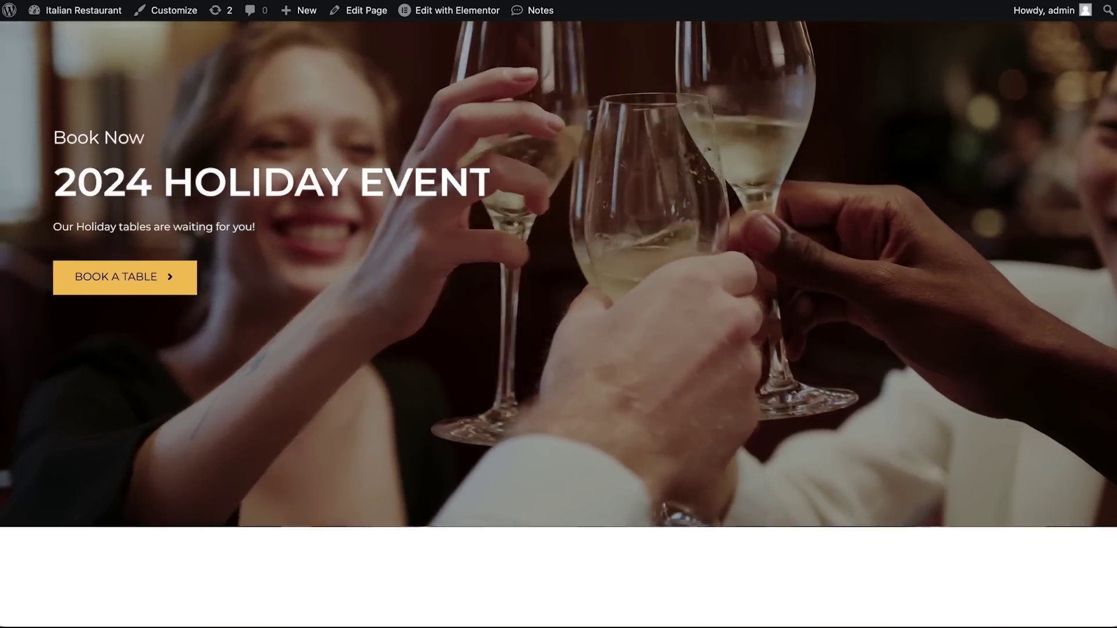
Scroll through the video-filtered widget list in the Elements panel.
{"action": "scroll", "coordinate": [559, 314], "scroll_direction": "down", "scroll_amount": 7}
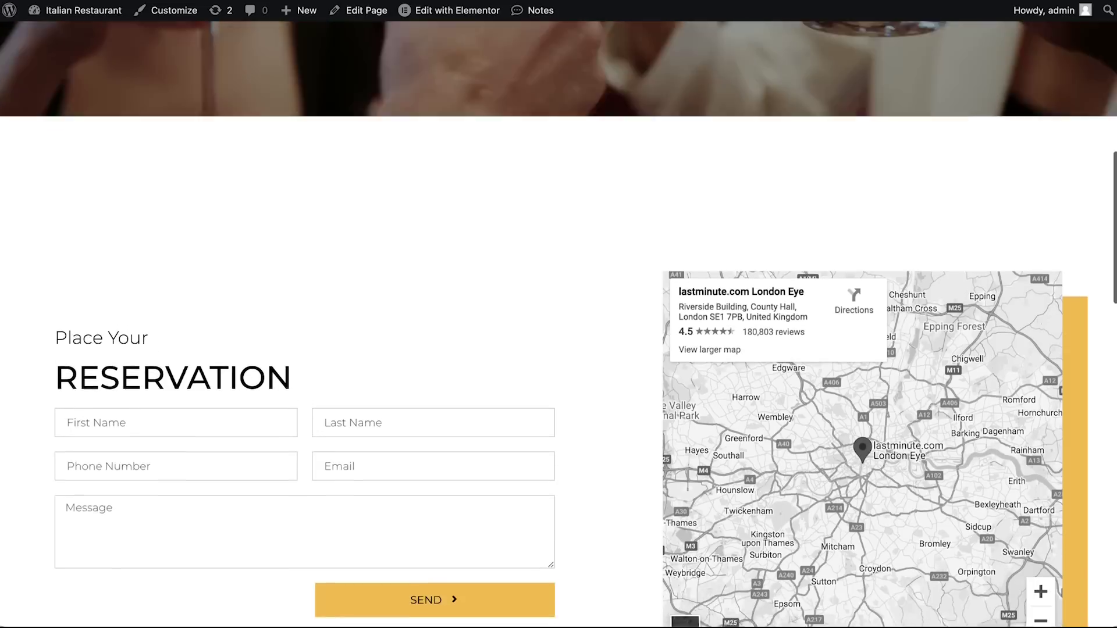
{"action": "scroll", "coordinate": [558, 314], "scroll_direction": "up", "scroll_amount": 10}
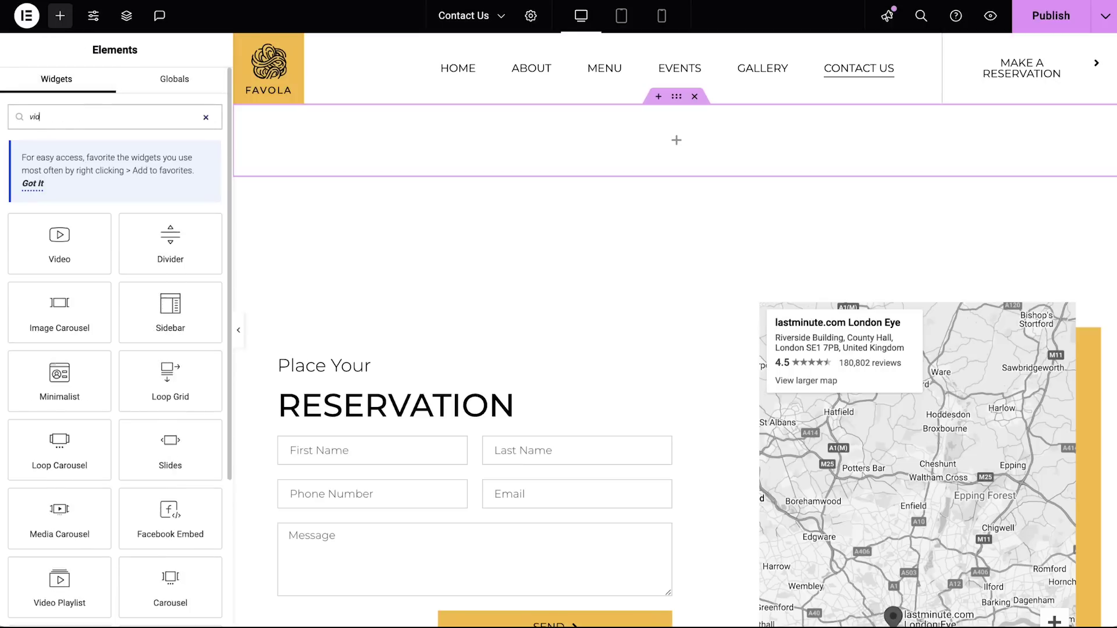
Drag the Video widget into the container and retitle the headings 'Book Now' and '2024 holiday event'.
{"action": "type", "text": "eo"}
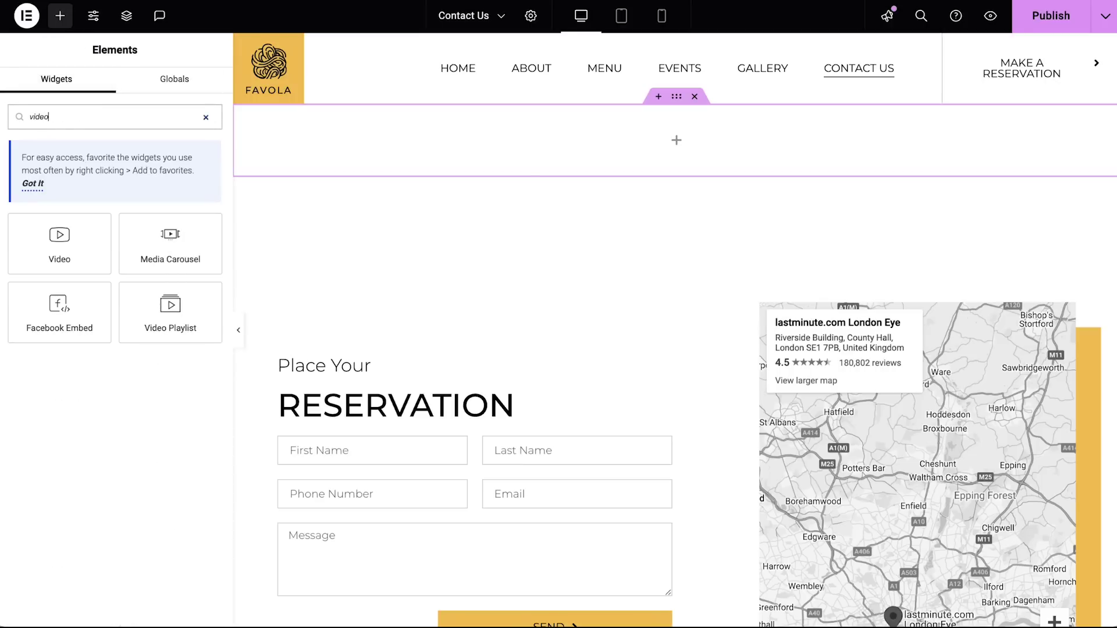
{"action": "left_click_drag", "start_coordinate": [110, 242], "coordinate": [419, 143]}
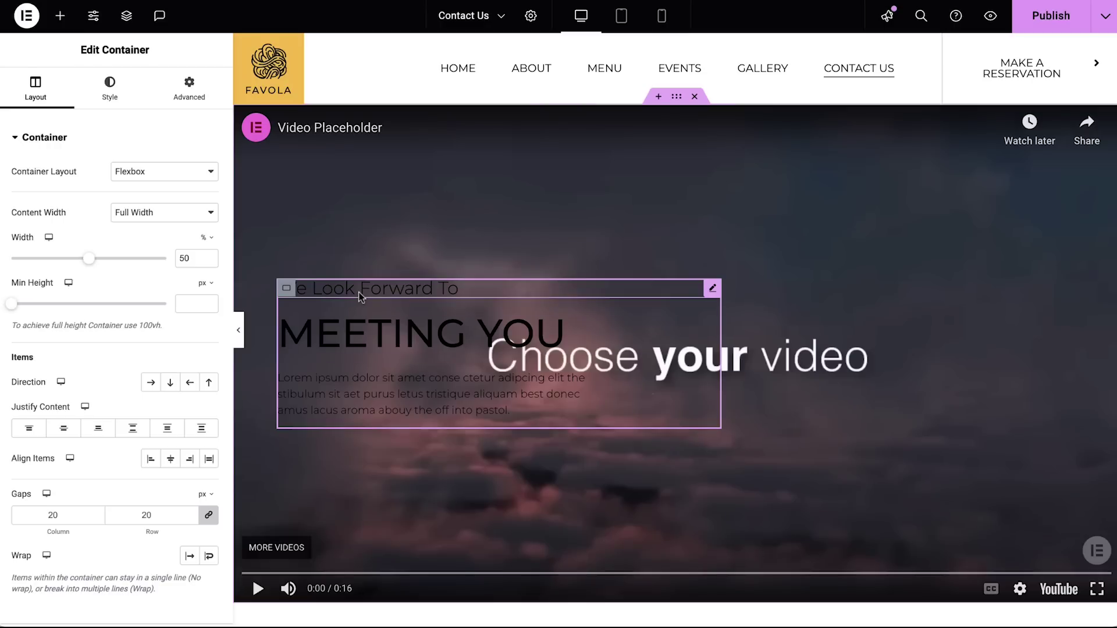
{"action": "left_click", "coordinate": [362, 289]}
{"action": "triple_click", "coordinate": [113, 201]}
{"action": "type", "text": "Book Now"}
{"action": "left_click", "coordinate": [419, 333]}
{"action": "triple_click", "coordinate": [113, 201]}
{"action": "type", "text": "2024 holiday event"}
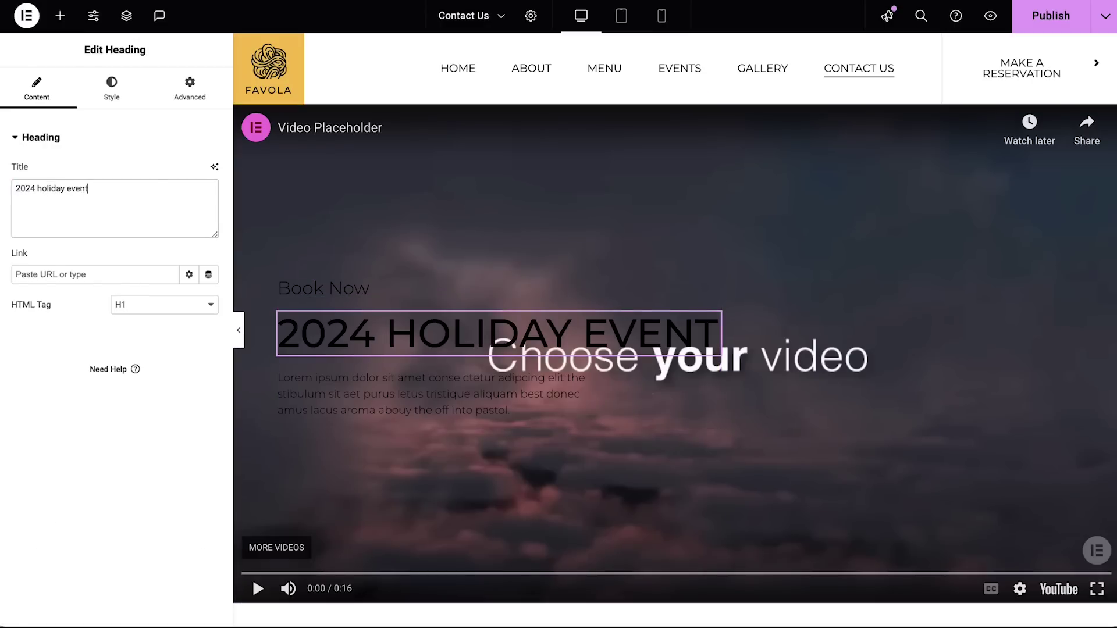
Paste the holiday tagline into the paragraph and the BOOK A TABLE button below it.
{"action": "left_click", "coordinate": [372, 394]}
{"action": "key", "text": "ctrl+a"}
{"action": "type", "text": "Our Holiday tables are waiting for you!"}
{"action": "right_click", "coordinate": [373, 384]}
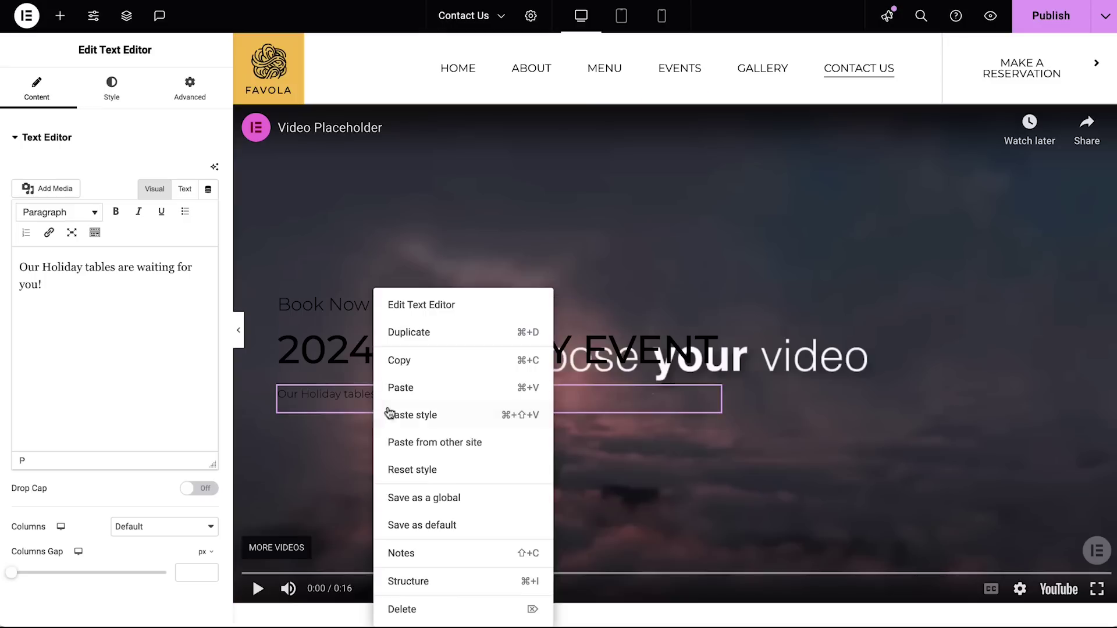
{"action": "left_click", "coordinate": [425, 385]}
{"action": "left_click", "coordinate": [1112, 115]}
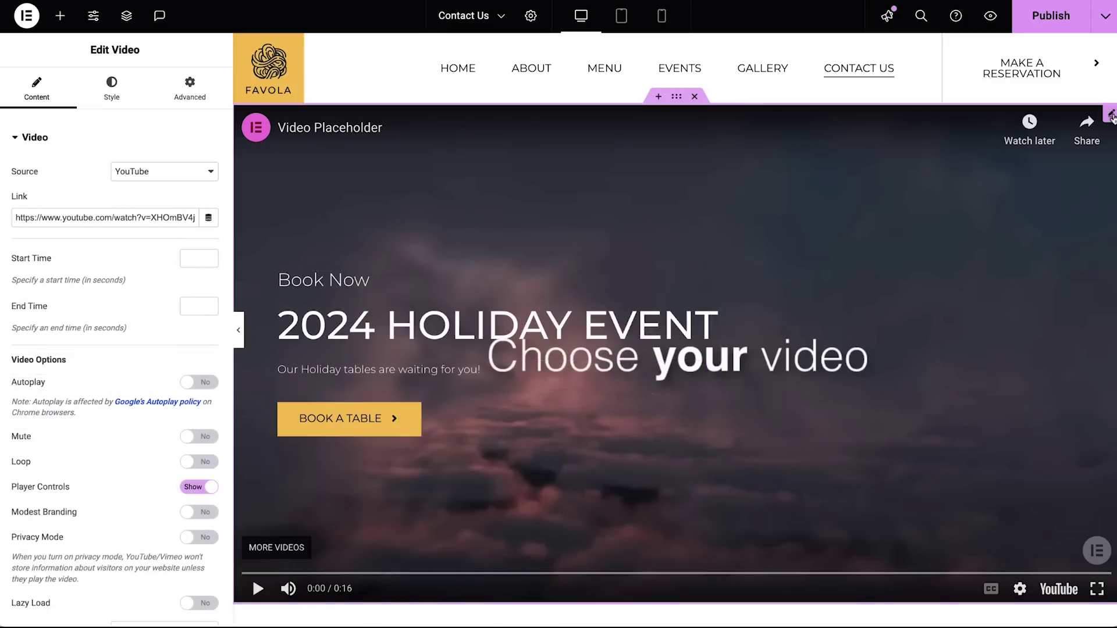
Make the video play the self-hosted glassclinking.mp4 clip from the Media Library.
{"action": "left_click", "coordinate": [168, 173]}
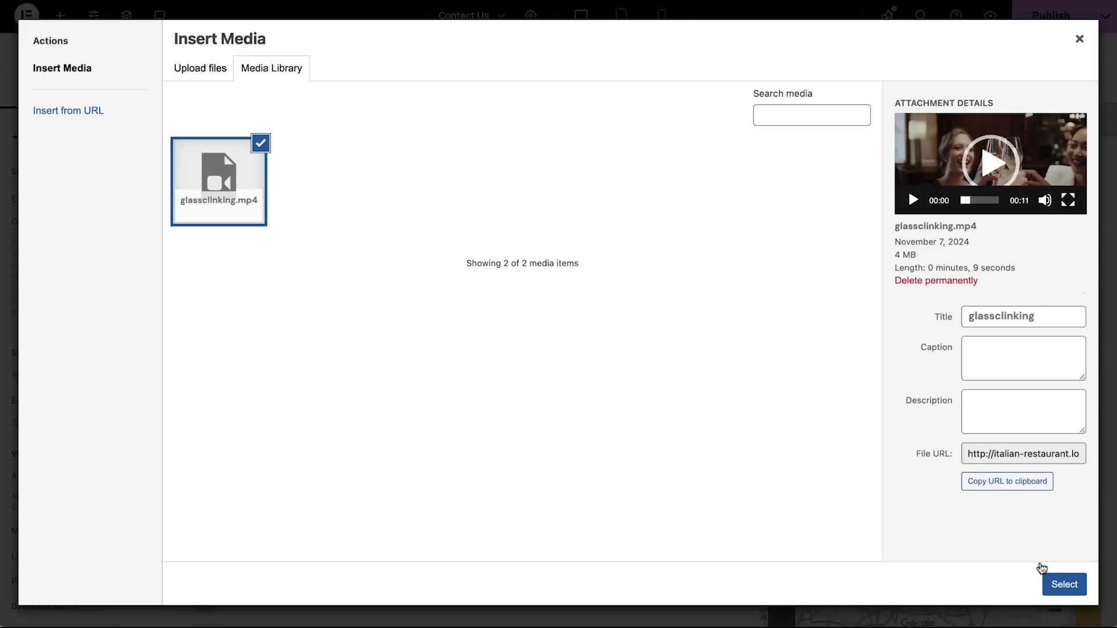
{"action": "left_click", "coordinate": [1056, 583]}
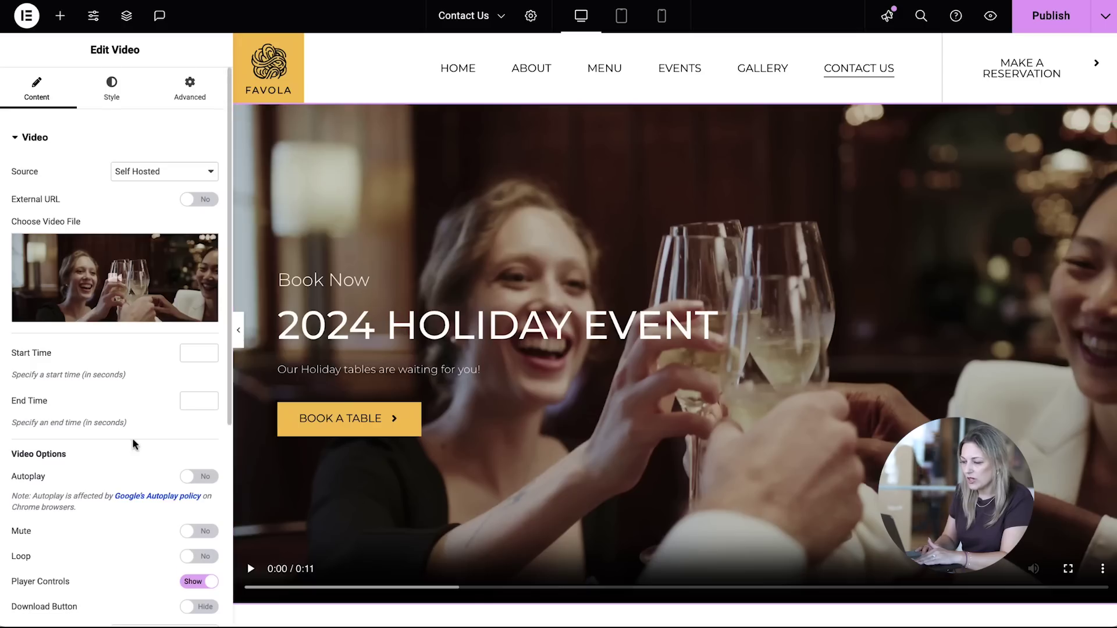
{"action": "scroll", "coordinate": [133, 443], "scroll_direction": "down", "scroll_amount": 3}
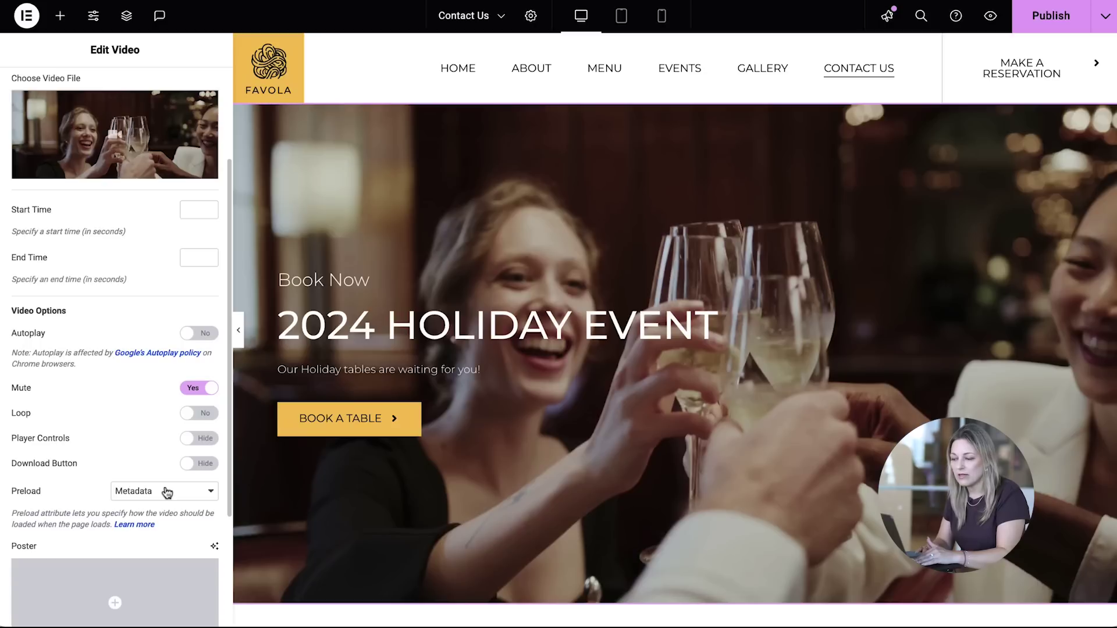
{"action": "scroll", "coordinate": [117, 291], "scroll_direction": "up", "scroll_amount": 3}
{"action": "left_click", "coordinate": [111, 90]}
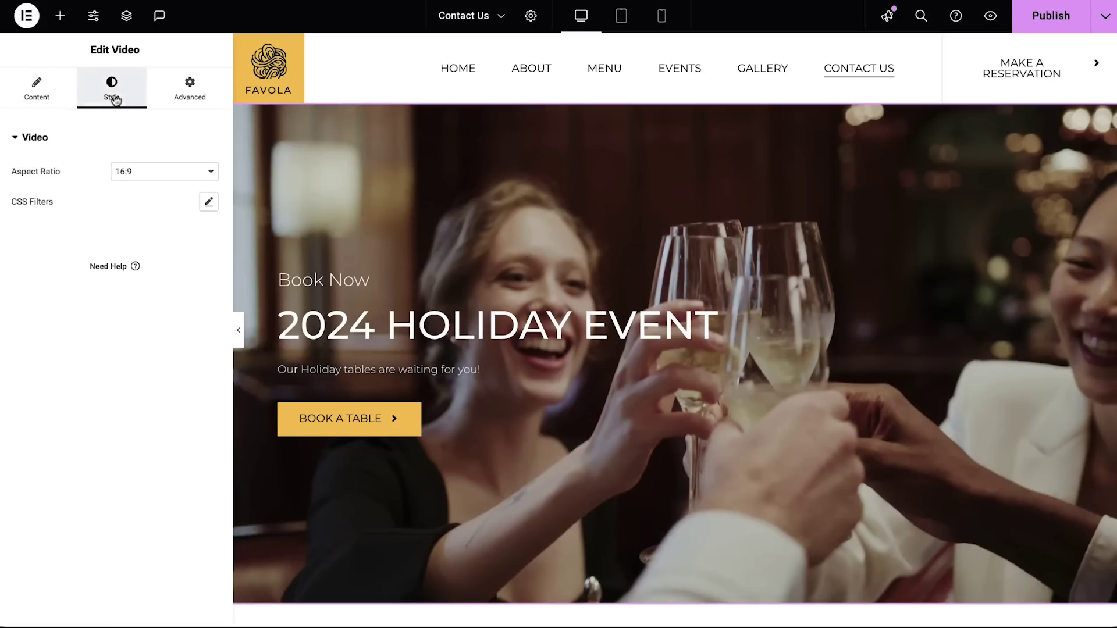
Lower the holiday video's brightness filter to 79 and place an HTML widget below it.
{"action": "left_click", "coordinate": [208, 202]}
{"action": "left_click_drag", "start_coordinate": [91, 290], "coordinate": [76, 294]}
{"action": "left_click", "coordinate": [60, 16]}
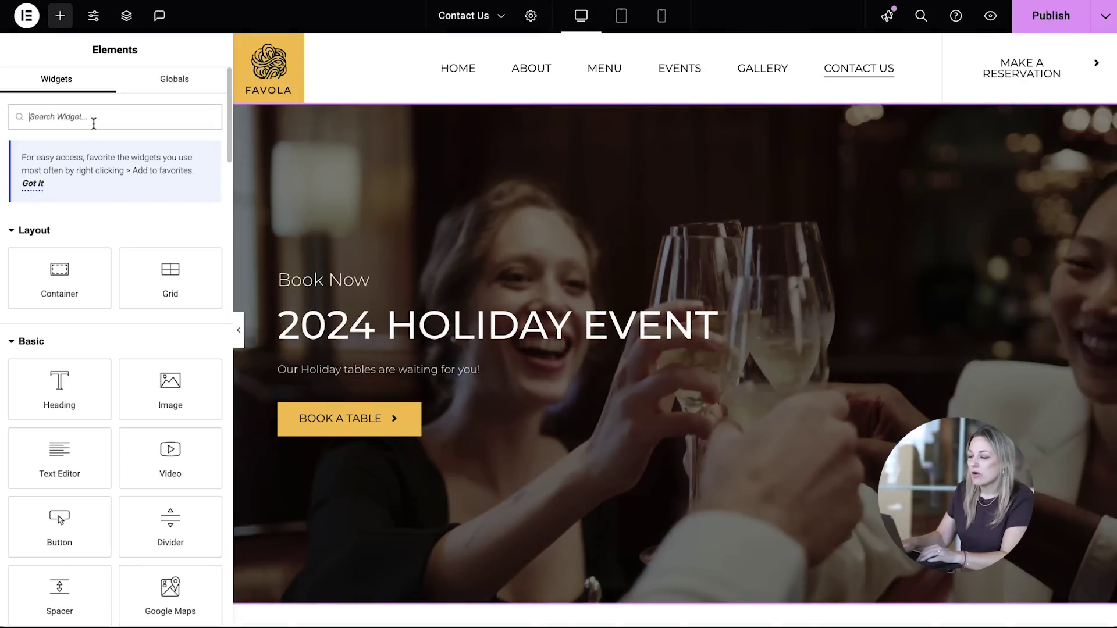
{"action": "type", "text": "html"}
{"action": "left_click_drag", "start_coordinate": [88, 259], "coordinate": [363, 432]}
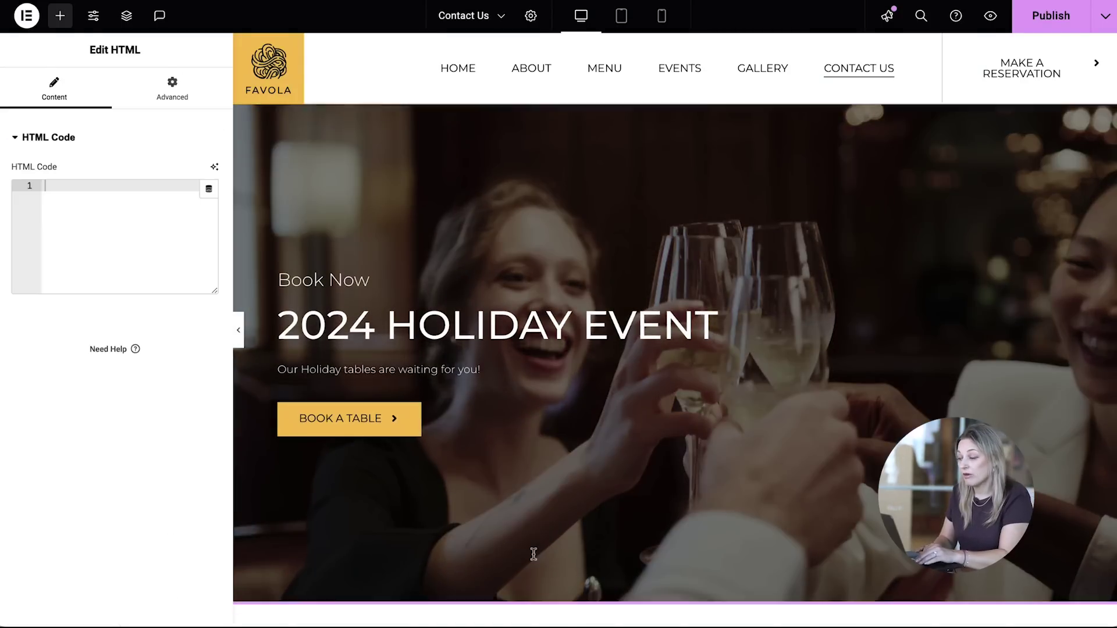
Regenerate GSAP ScrollTrigger scroll-playback code from the earlier AI history prompt and insert it into the HTML widget.
{"action": "left_click", "coordinate": [214, 168]}
{"action": "left_click", "coordinate": [720, 130]}
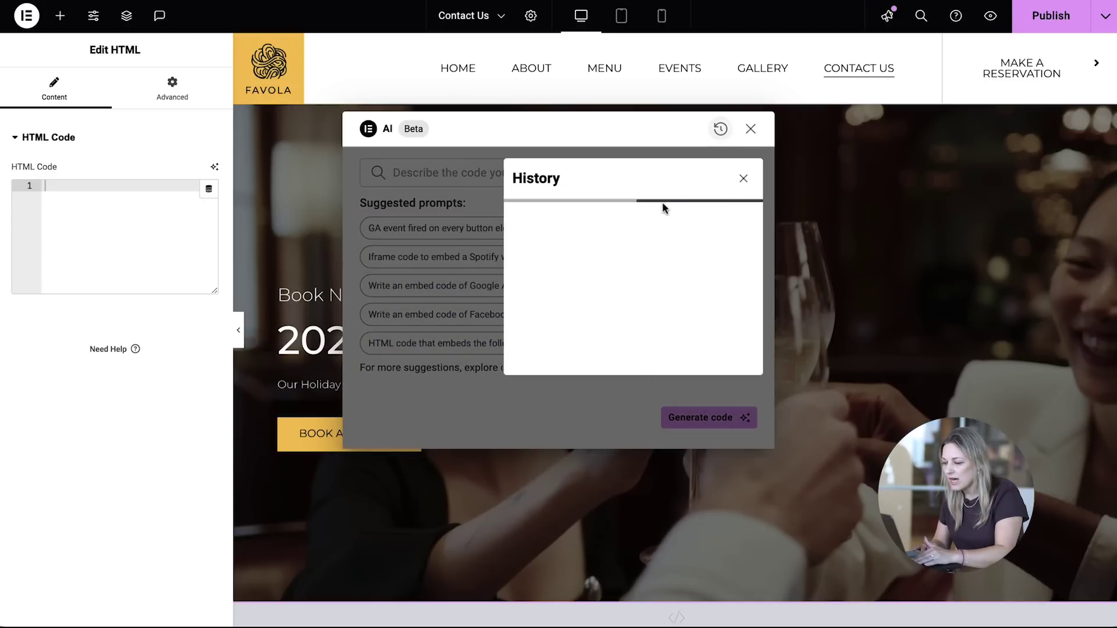
{"action": "left_click", "coordinate": [743, 247]}
{"action": "left_click", "coordinate": [697, 241]}
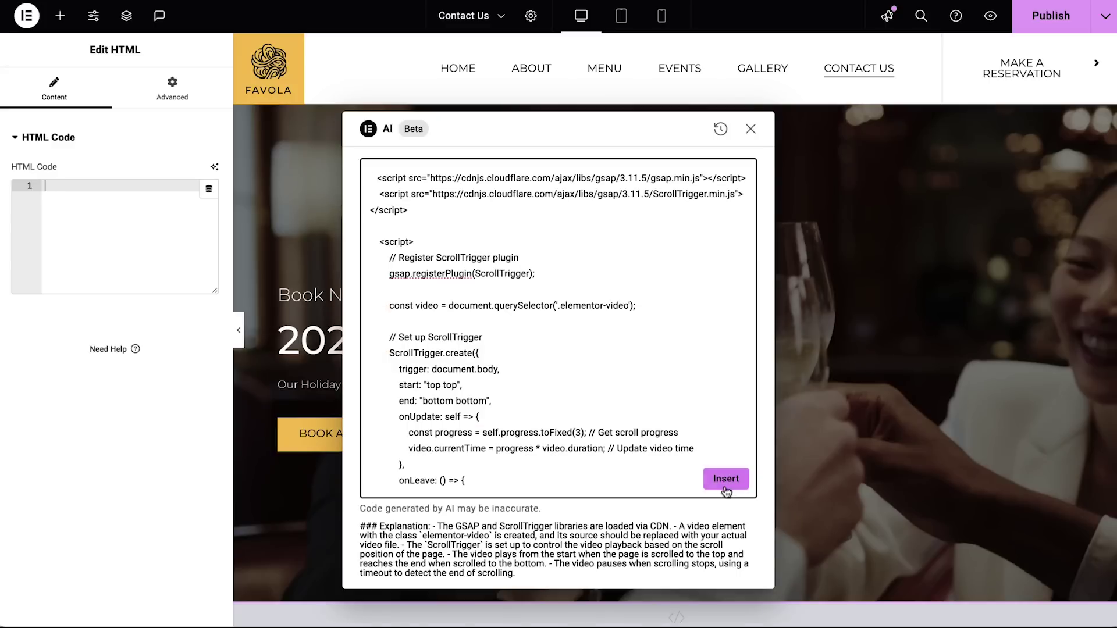
{"action": "left_click", "coordinate": [727, 479]}
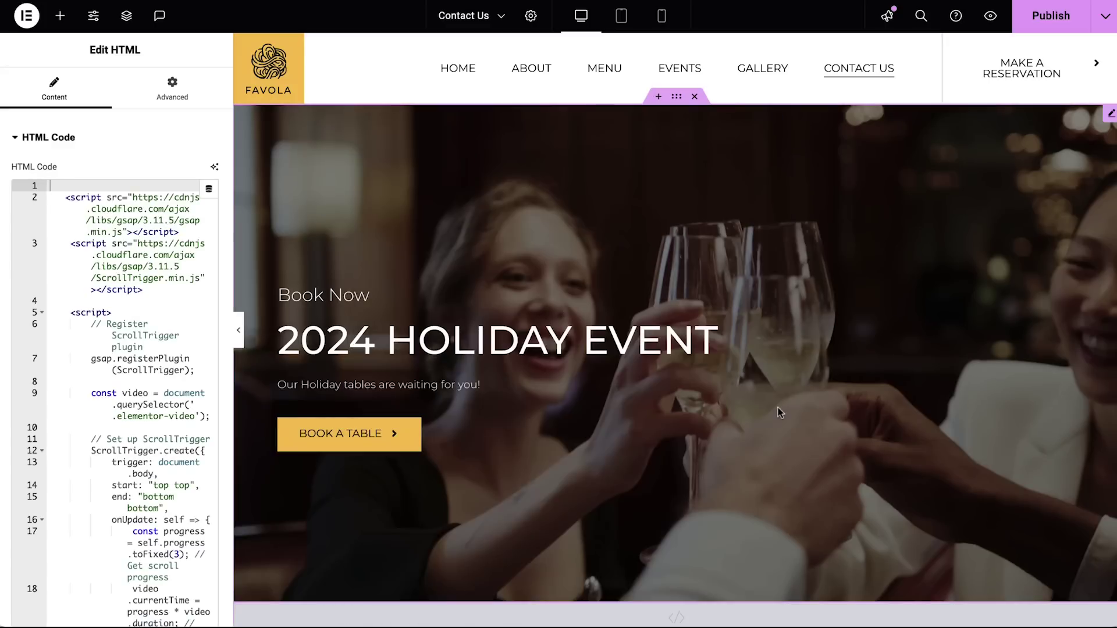
Publish the Contact Us page and scroll its live preview past the toast video hero and back.
{"action": "left_click", "coordinate": [1050, 17]}
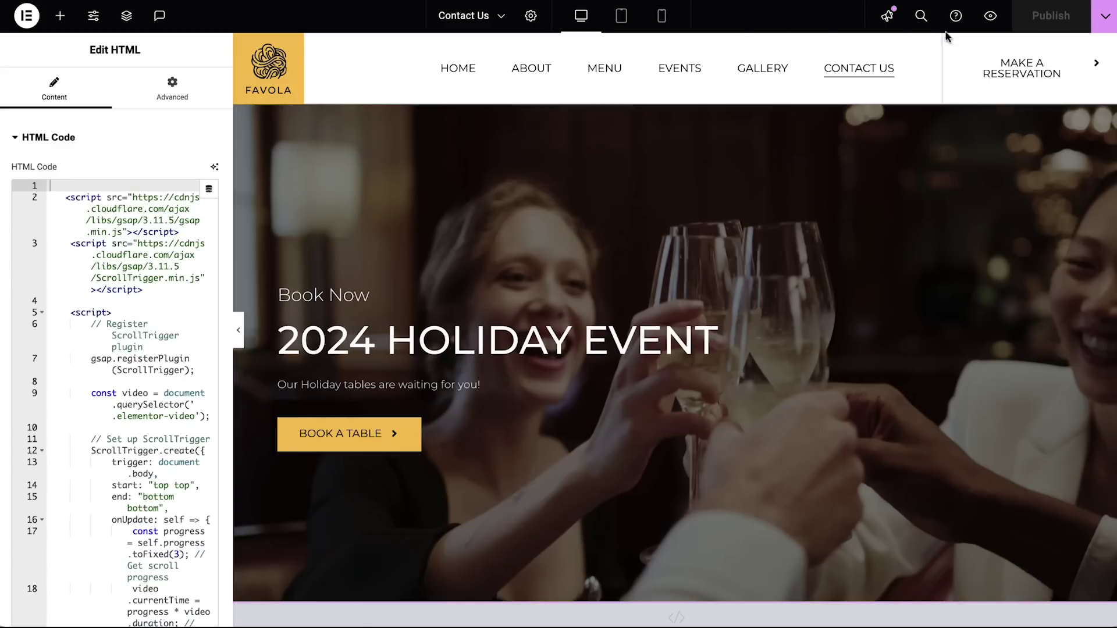
{"action": "left_click", "coordinate": [991, 16]}
{"action": "scroll", "coordinate": [558, 314], "scroll_direction": "down", "scroll_amount": 3}
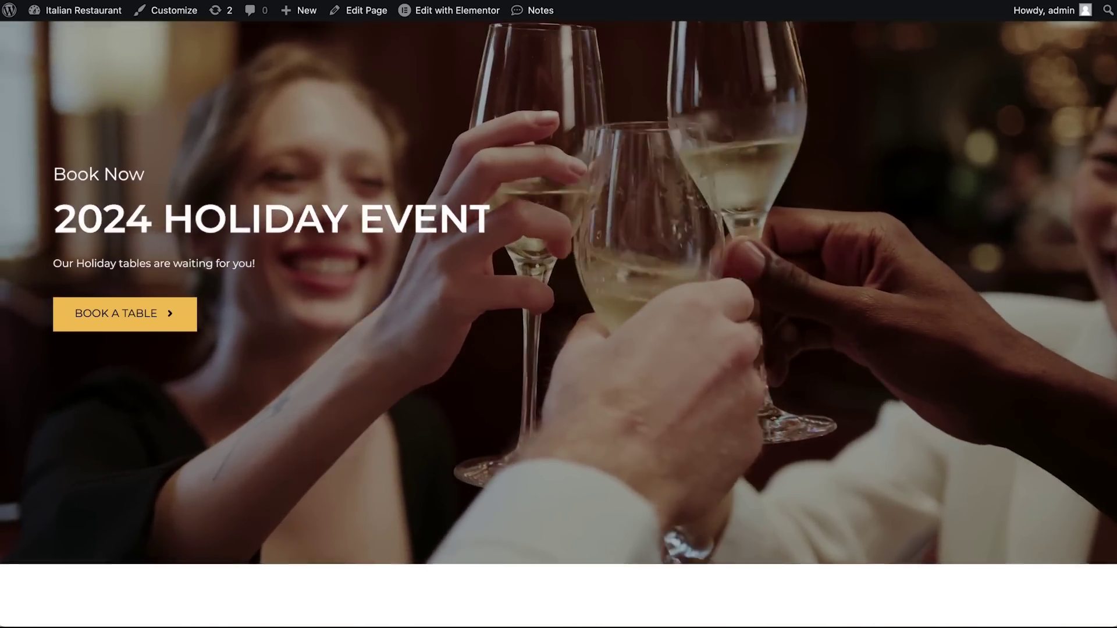
{"action": "scroll", "coordinate": [559, 314], "scroll_direction": "down", "scroll_amount": 6}
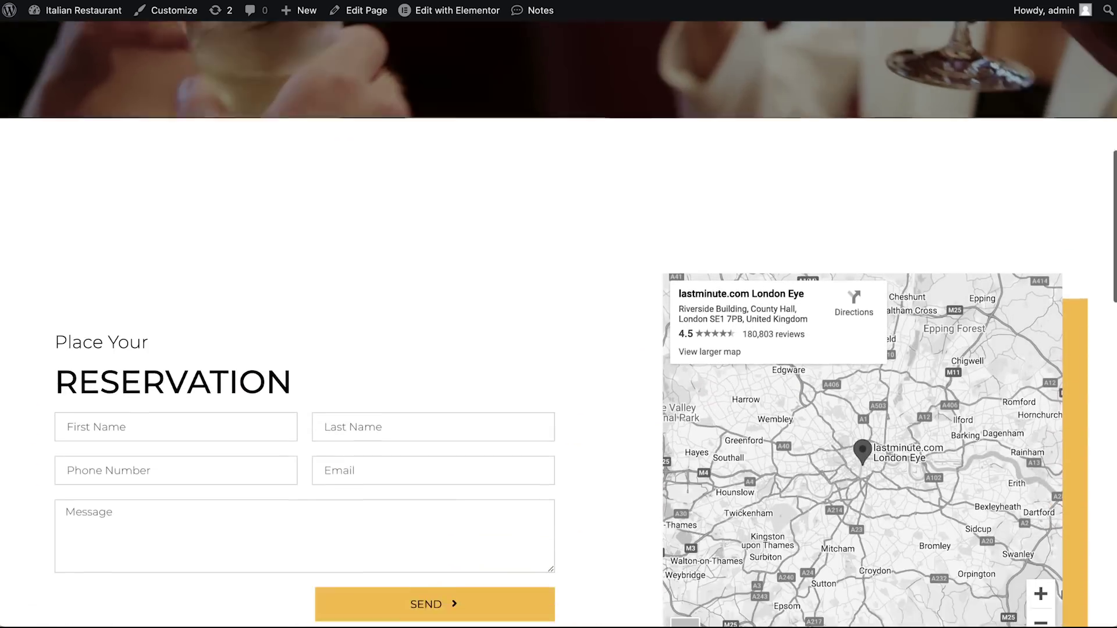
{"action": "scroll", "coordinate": [558, 314], "scroll_direction": "up", "scroll_amount": 4}
{"action": "scroll", "coordinate": [559, 314], "scroll_direction": "up", "scroll_amount": 5}
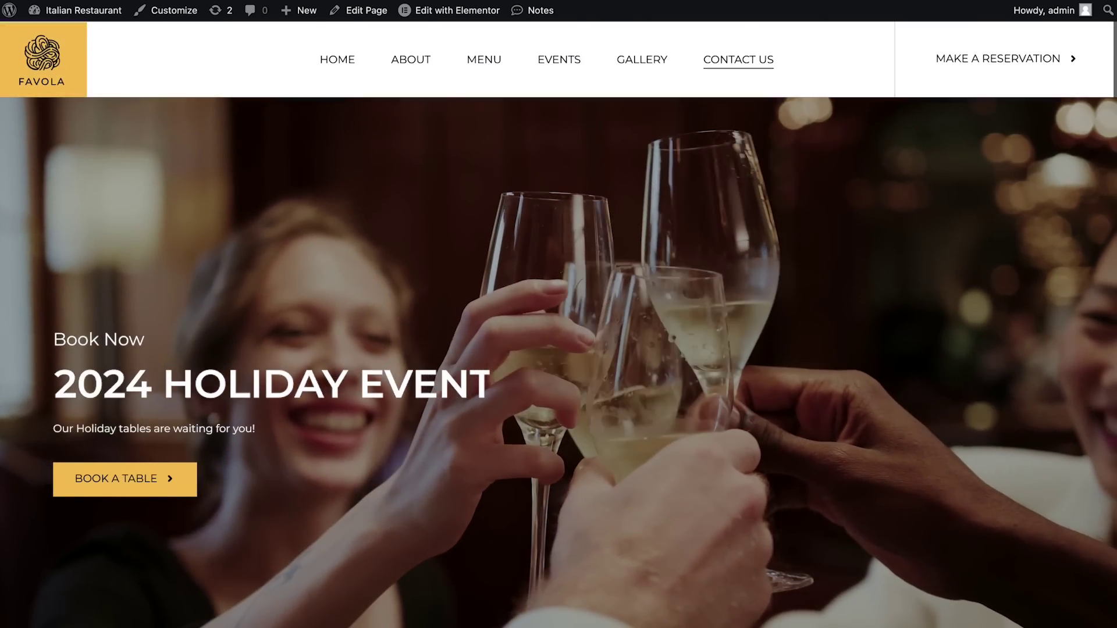